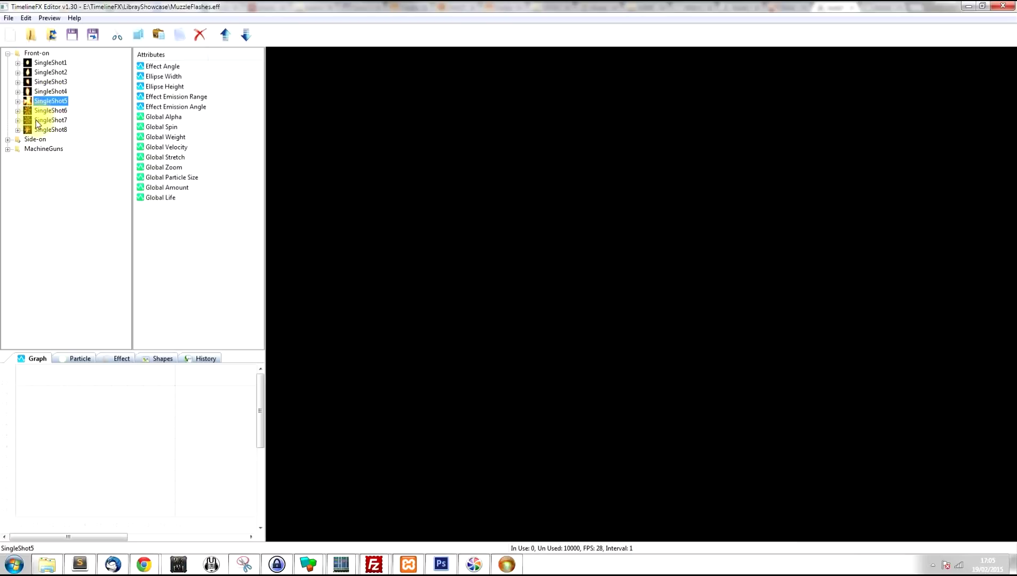
Expand the Side-on examples and preview the SingleShotSideOn flash effects, ending on SingleShotSideOn3.
{"action": "left_click", "coordinate": [8, 139]}
{"action": "left_click", "coordinate": [30, 160]}
{"action": "left_click", "coordinate": [50, 168]}
{"action": "left_click", "coordinate": [50, 197]}
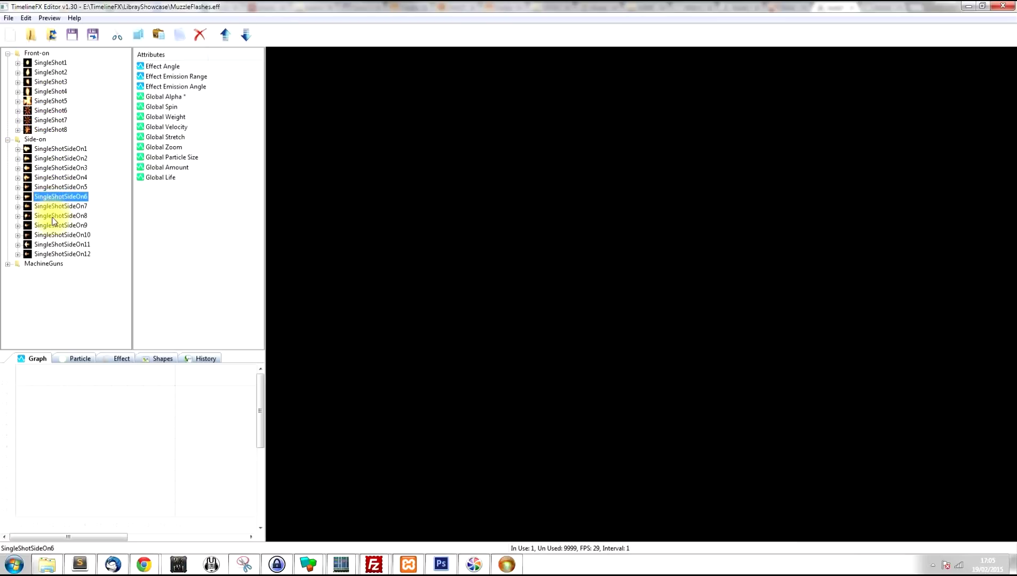
{"action": "left_click", "coordinate": [53, 224]}
{"action": "left_click", "coordinate": [51, 168]}
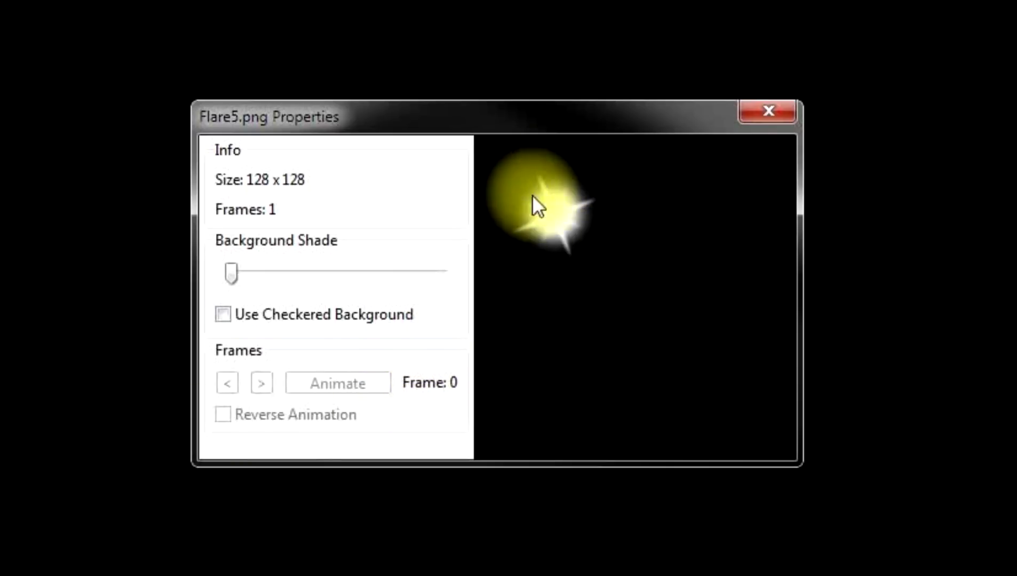
Create a new effect from the Flare5.png shape and name it 'Muzzle Flash'.
{"action": "left_click", "coordinate": [779, 119]}
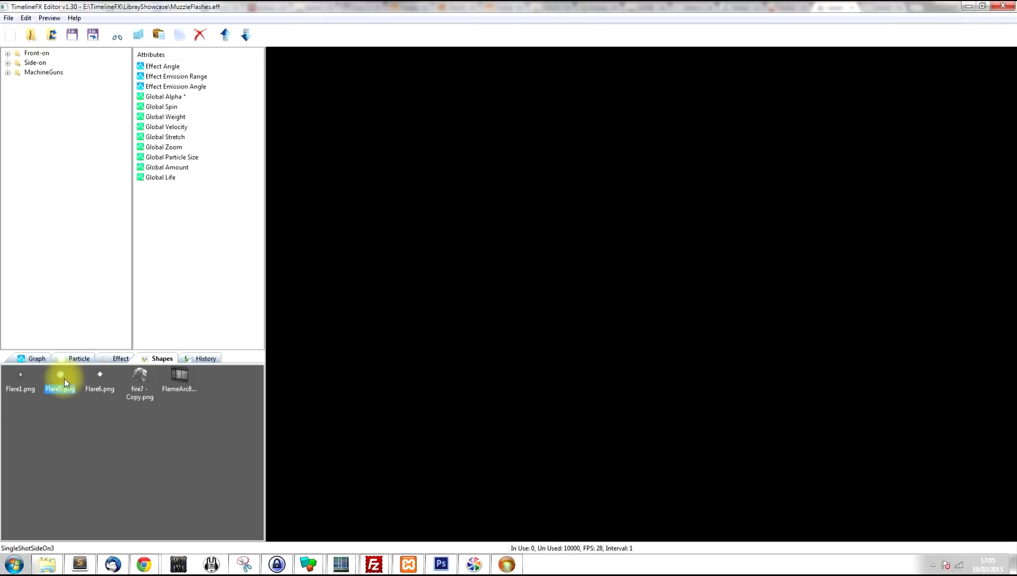
{"action": "right_click", "coordinate": [62, 375]}
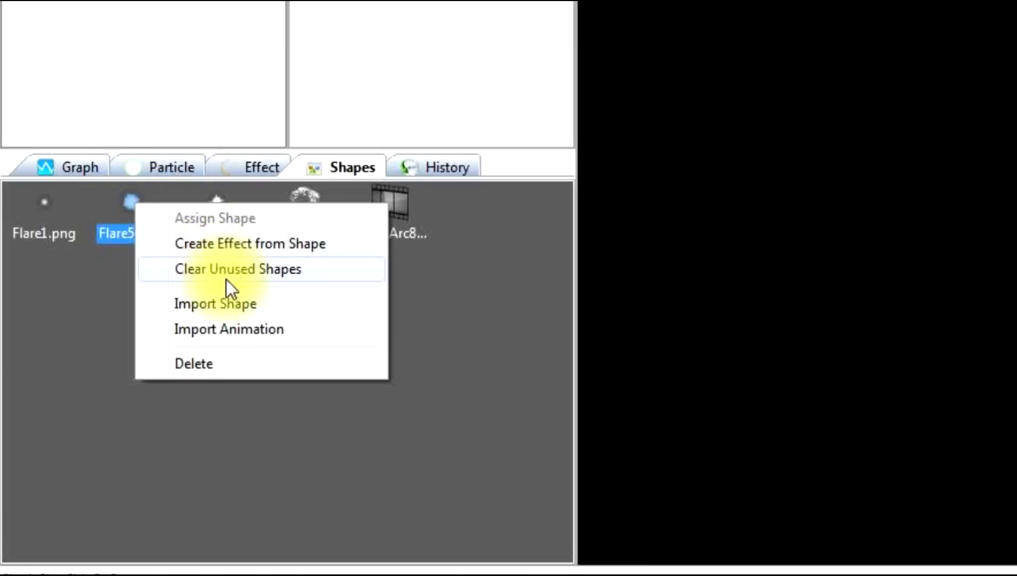
{"action": "left_click", "coordinate": [232, 245]}
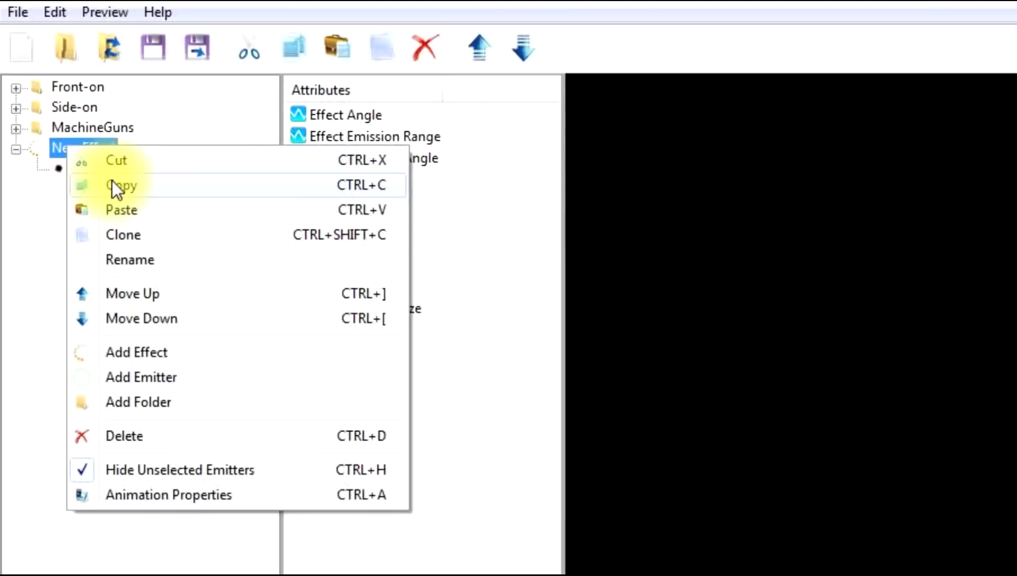
{"action": "left_click", "coordinate": [144, 264]}
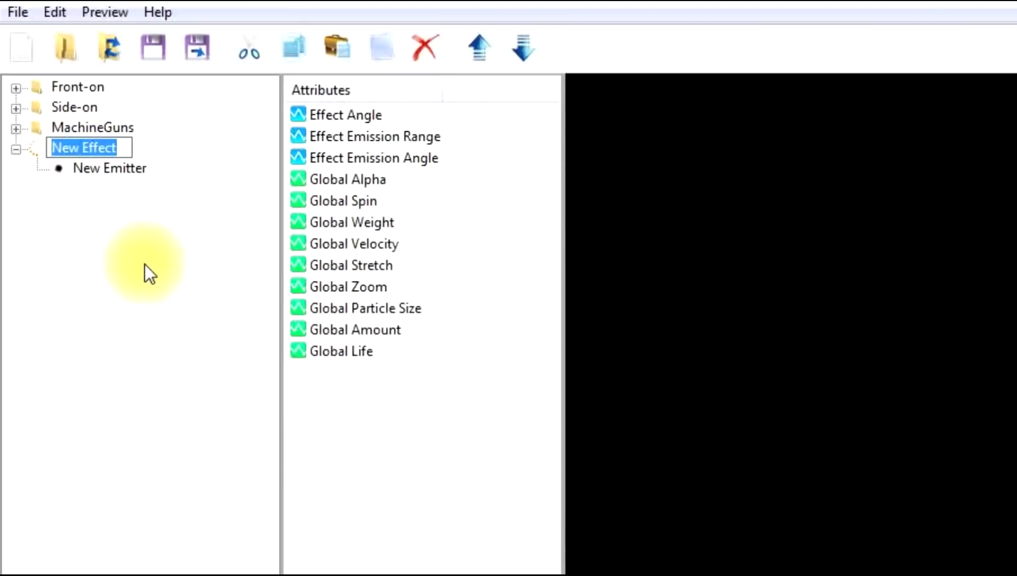
{"action": "type", "text": "Muzzle Fl"}
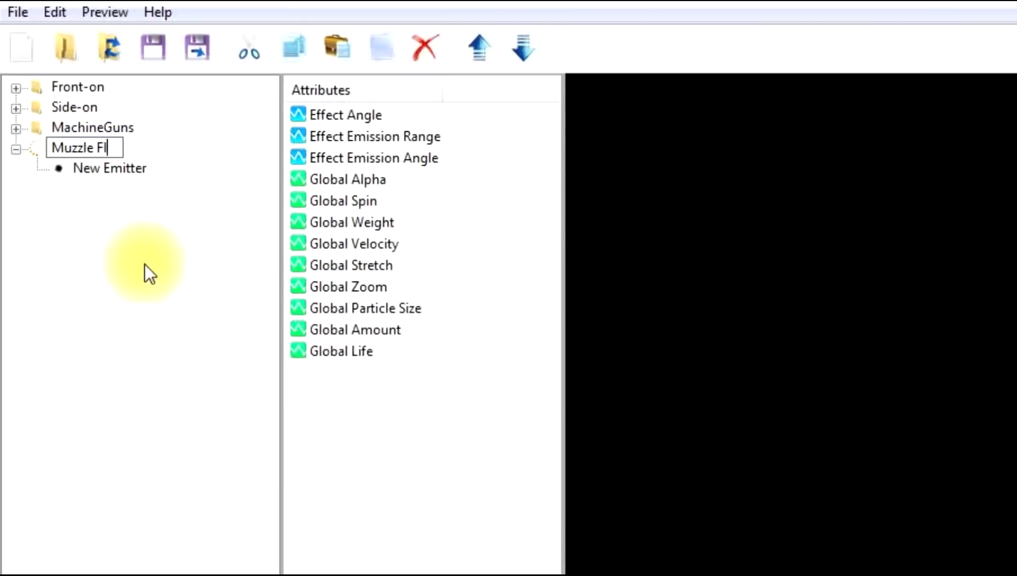
{"action": "type", "text": "ash"}
{"action": "key", "text": "Return"}
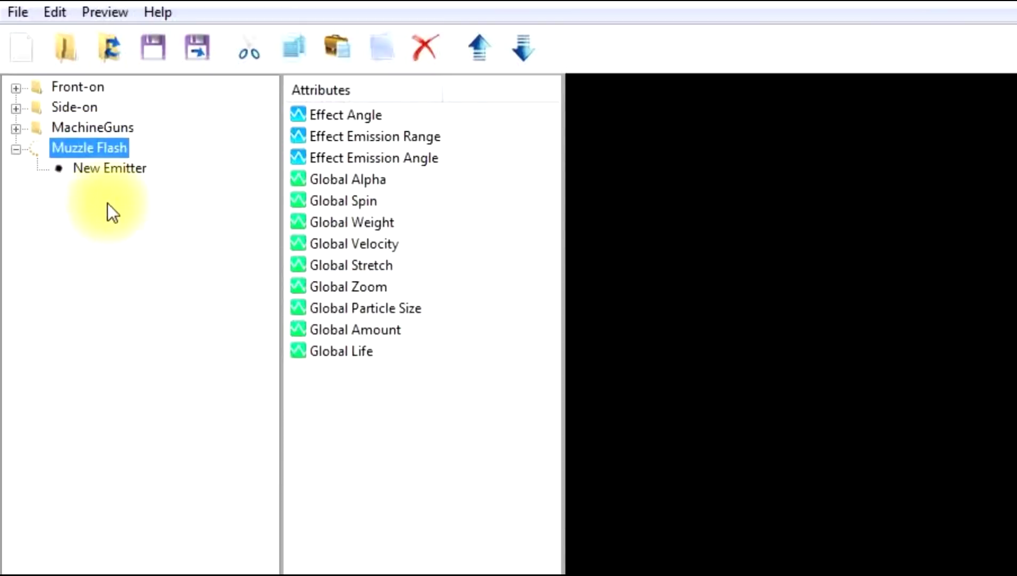
Rename the new effect's emitter to 'Flare'.
{"action": "left_click", "coordinate": [84, 170]}
{"action": "left_click", "coordinate": [112, 171]}
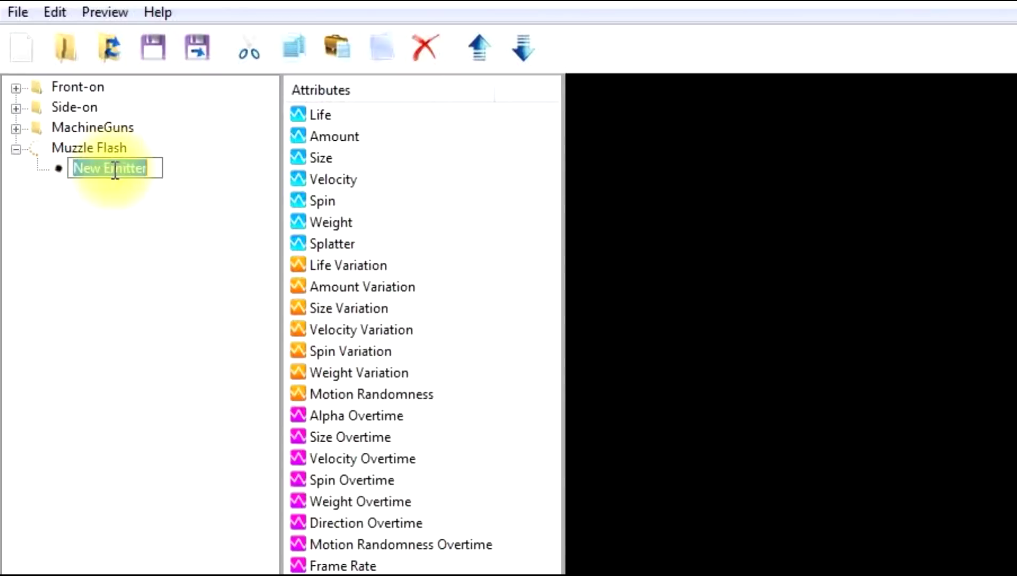
{"action": "type", "text": "Flare"}
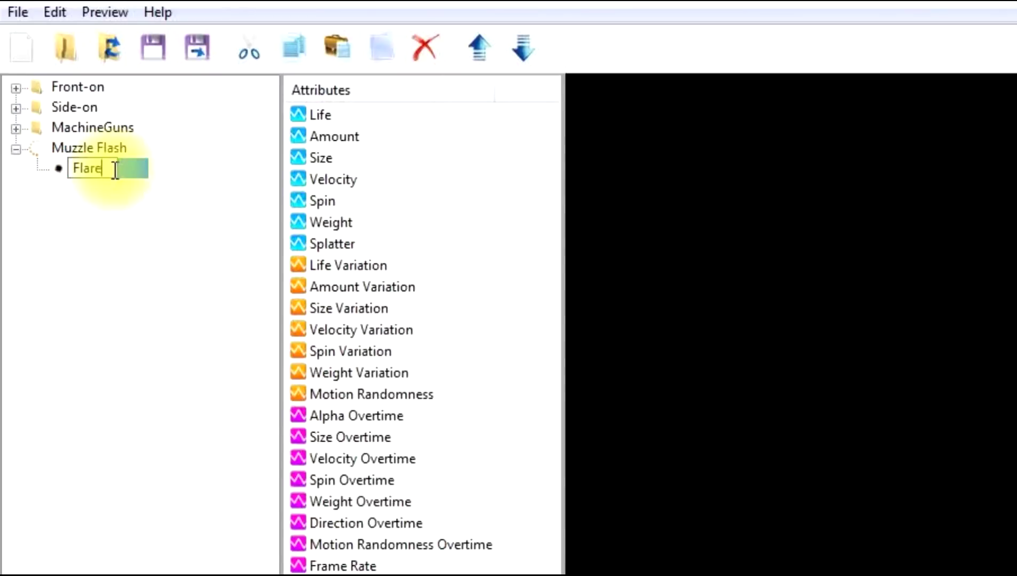
{"action": "key", "text": "Return"}
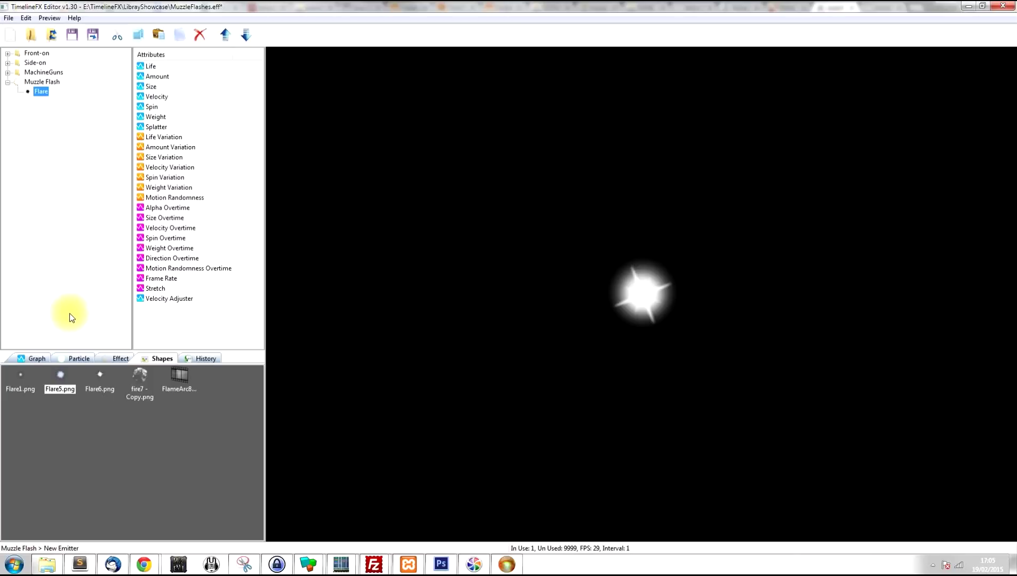
Set the Flare emitter's Color Overtime to the orange basic colour.
{"action": "left_click", "coordinate": [78, 360]}
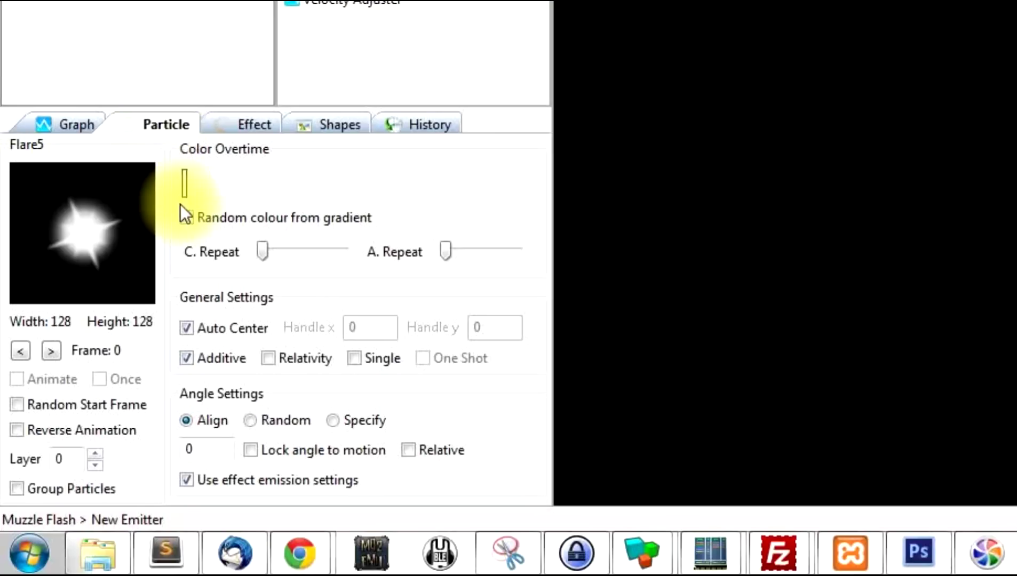
{"action": "right_click", "coordinate": [183, 175]}
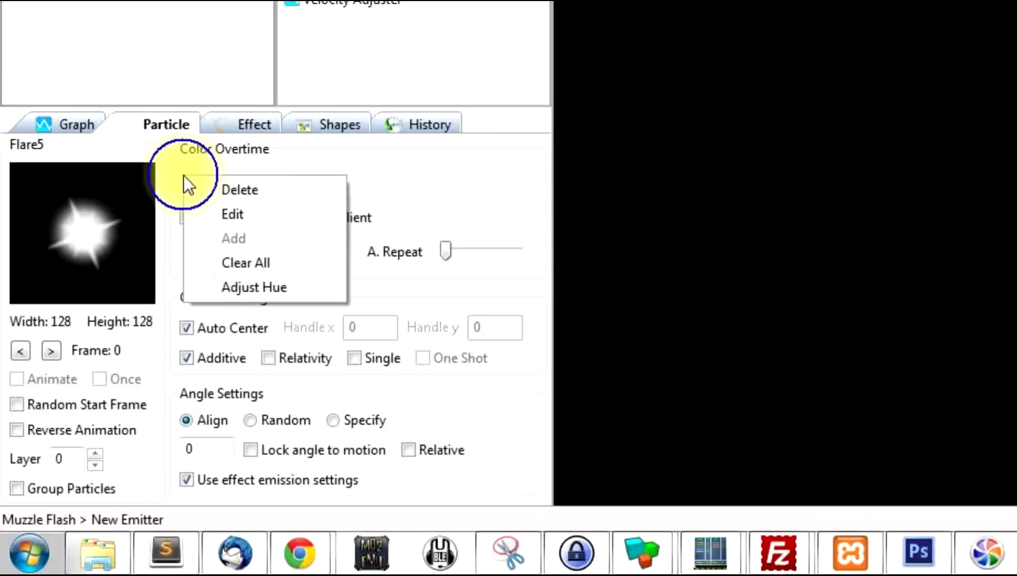
{"action": "left_click", "coordinate": [230, 214]}
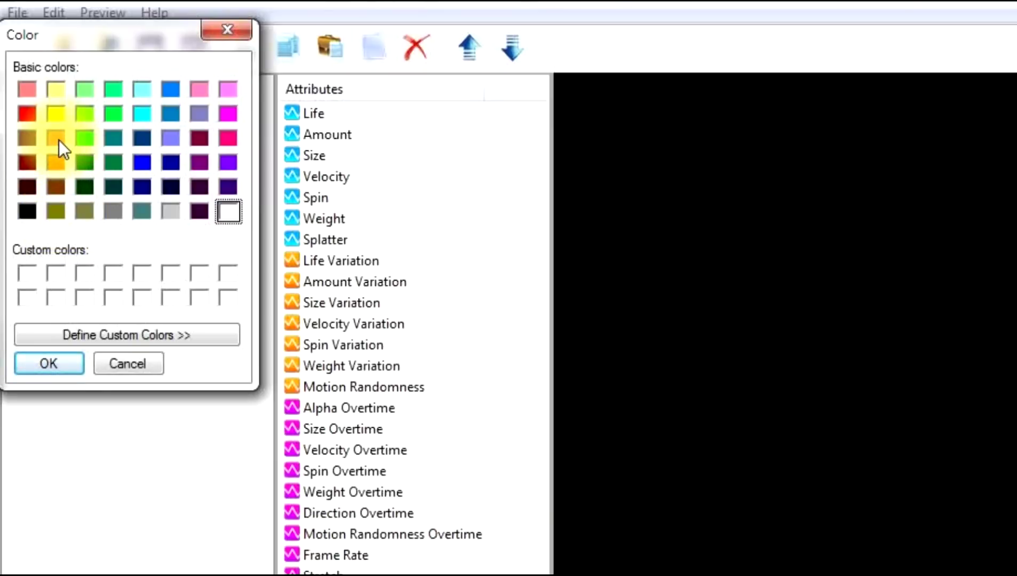
{"action": "left_click", "coordinate": [58, 140]}
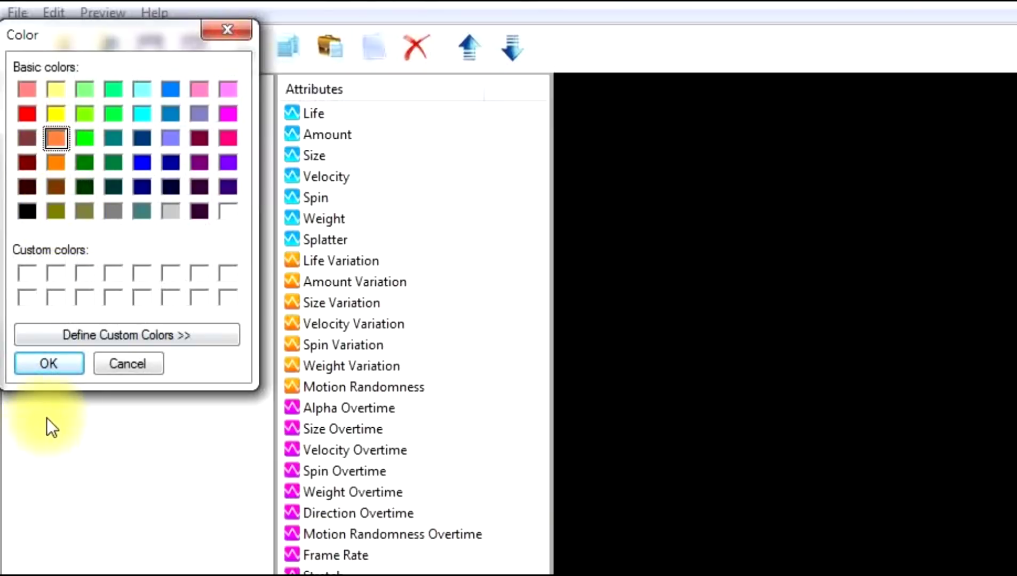
{"action": "left_click", "coordinate": [46, 365]}
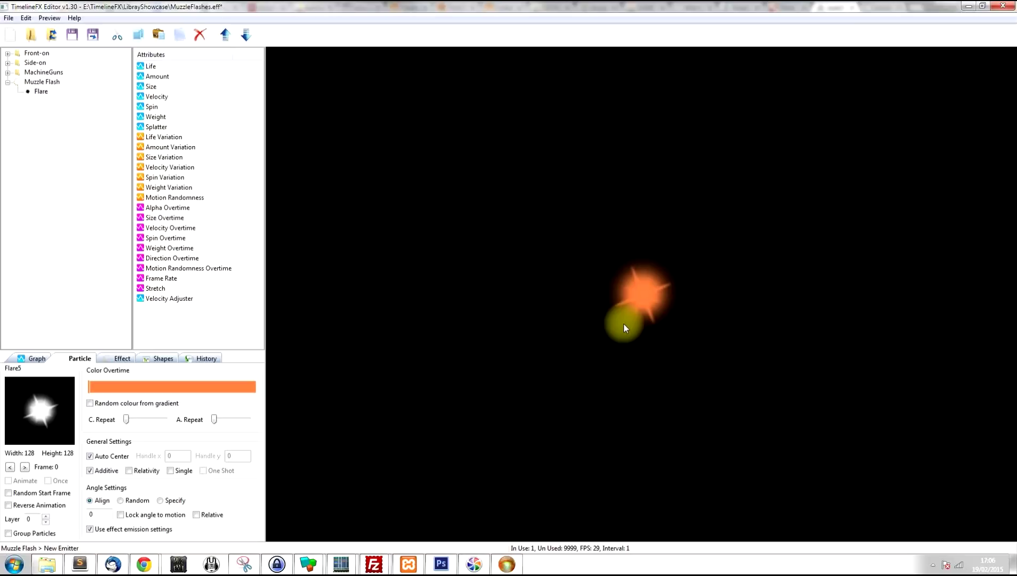
Set the Muzzle Flash effect type to Ellipse and grid emission x to 20.
{"action": "left_click", "coordinate": [121, 358]}
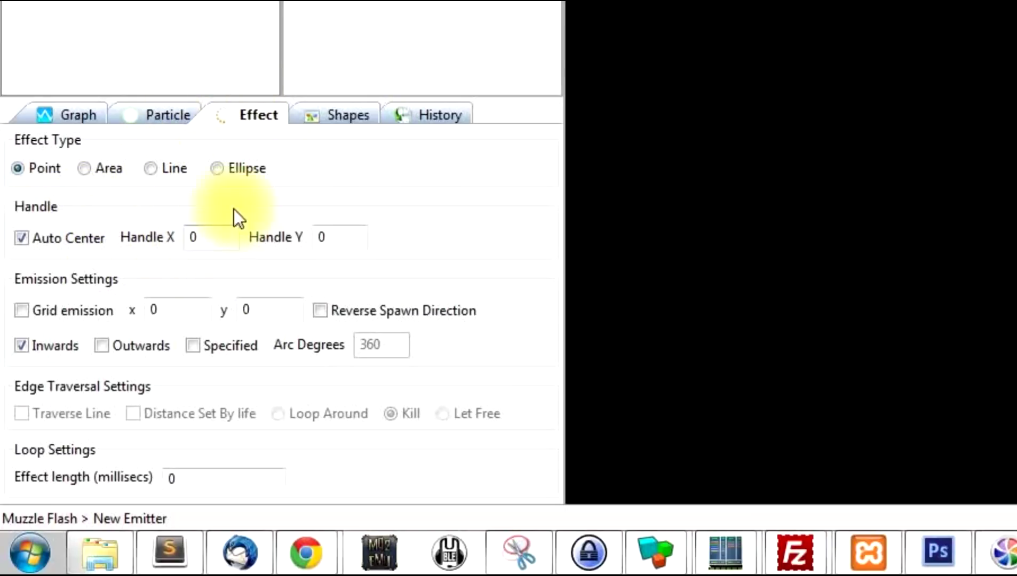
{"action": "left_click", "coordinate": [239, 169]}
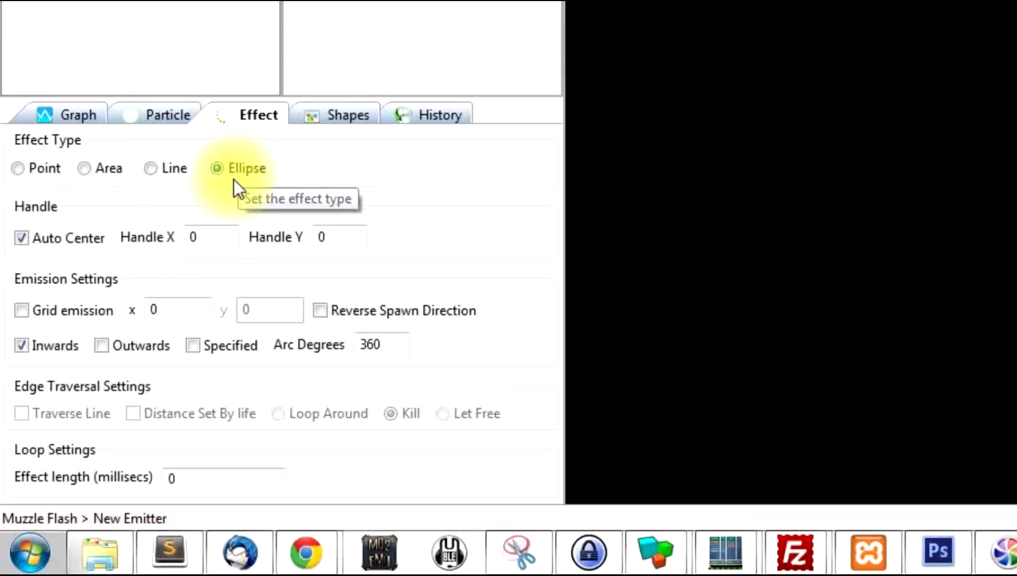
{"action": "left_click", "coordinate": [186, 310]}
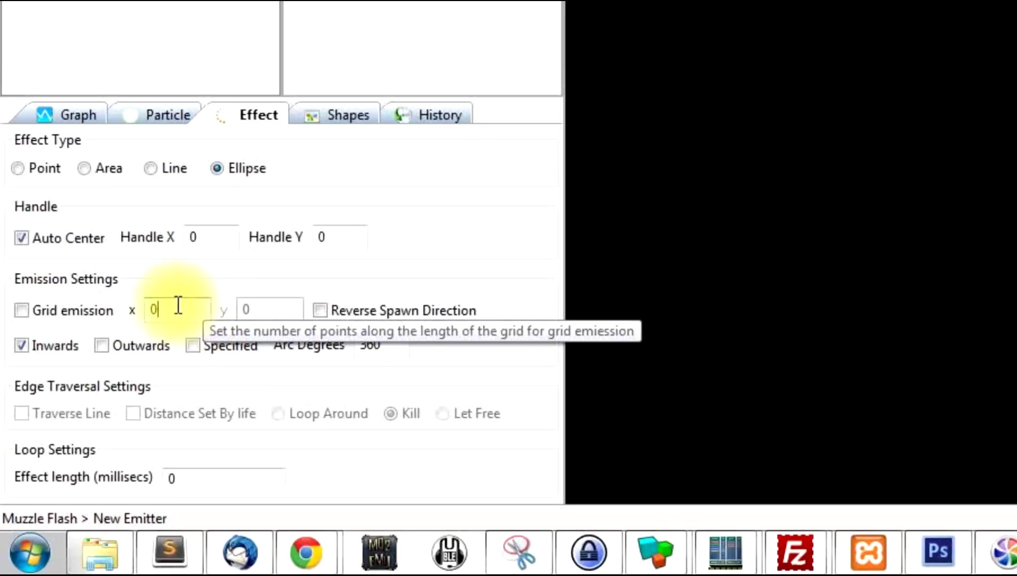
{"action": "key", "text": "BackSpace"}
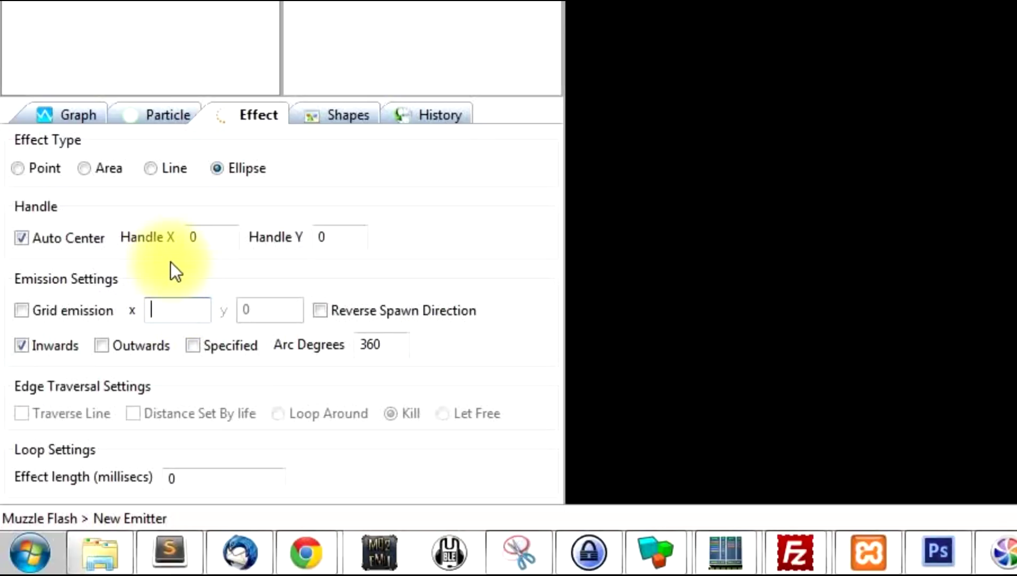
{"action": "type", "text": "20"}
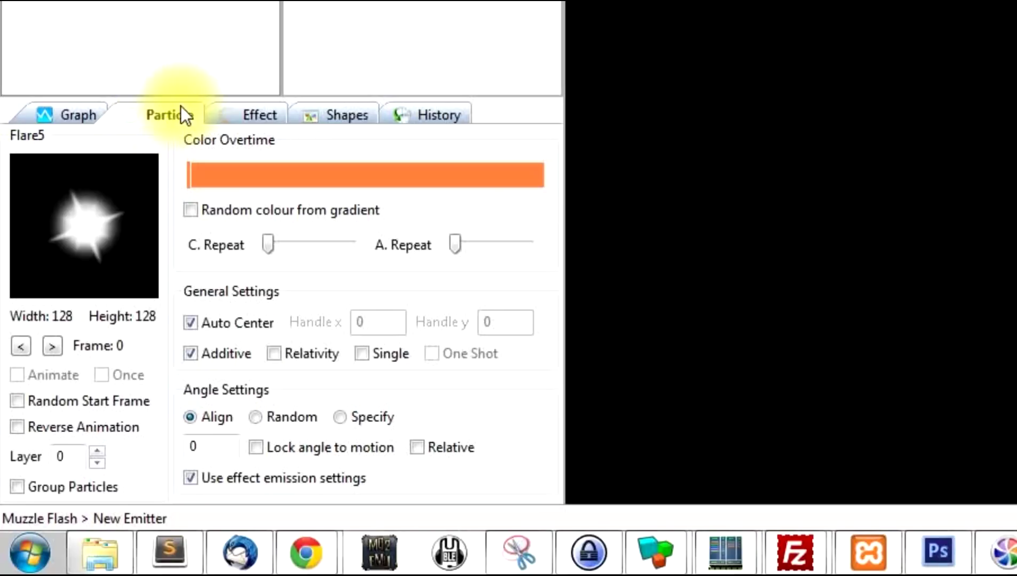
Tick Single and One Shot on the Flare emitter, then test-fire the orange flash in the preview.
{"action": "left_click", "coordinate": [365, 356]}
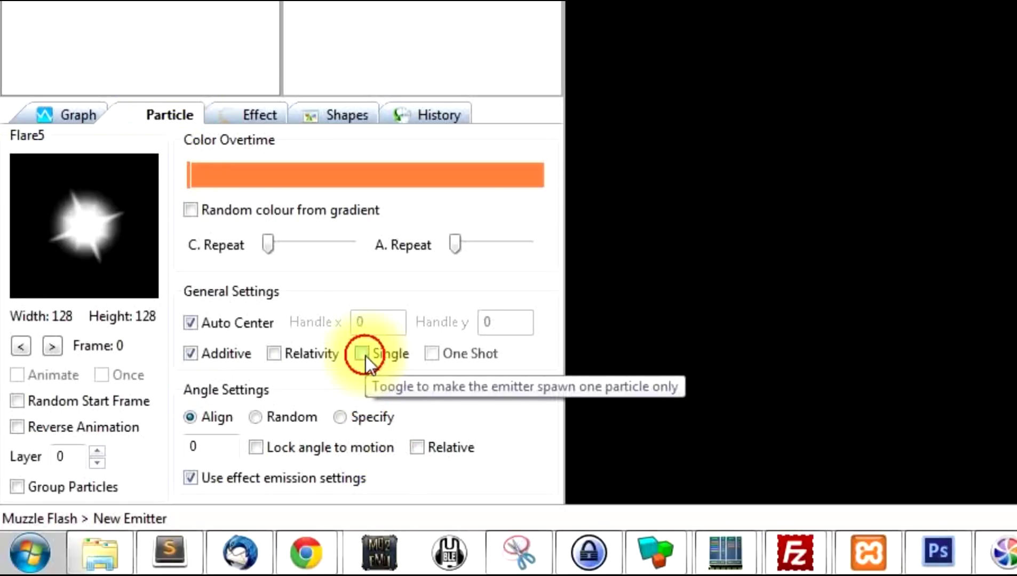
{"action": "left_click", "coordinate": [435, 355]}
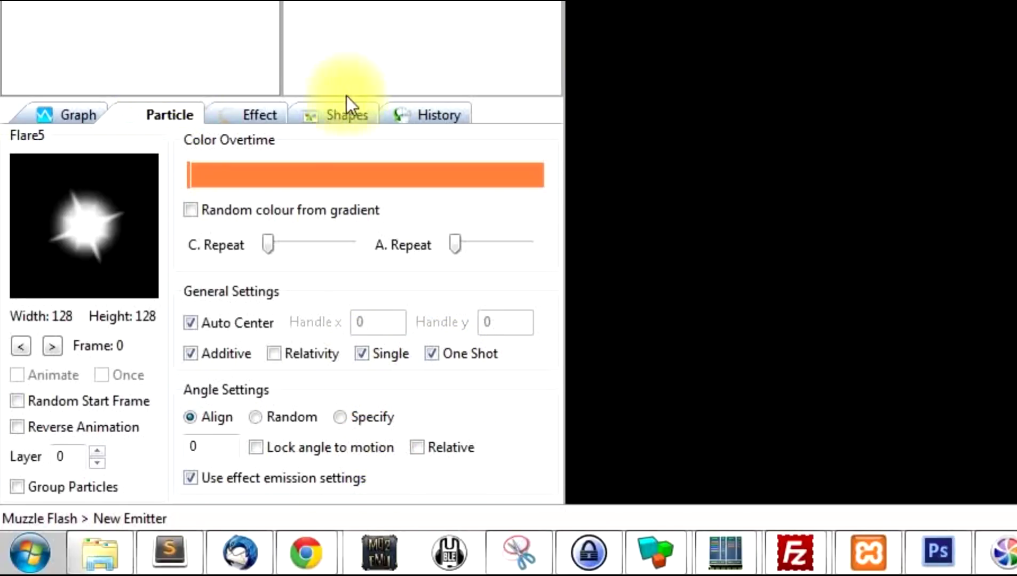
{"action": "left_click", "coordinate": [266, 117]}
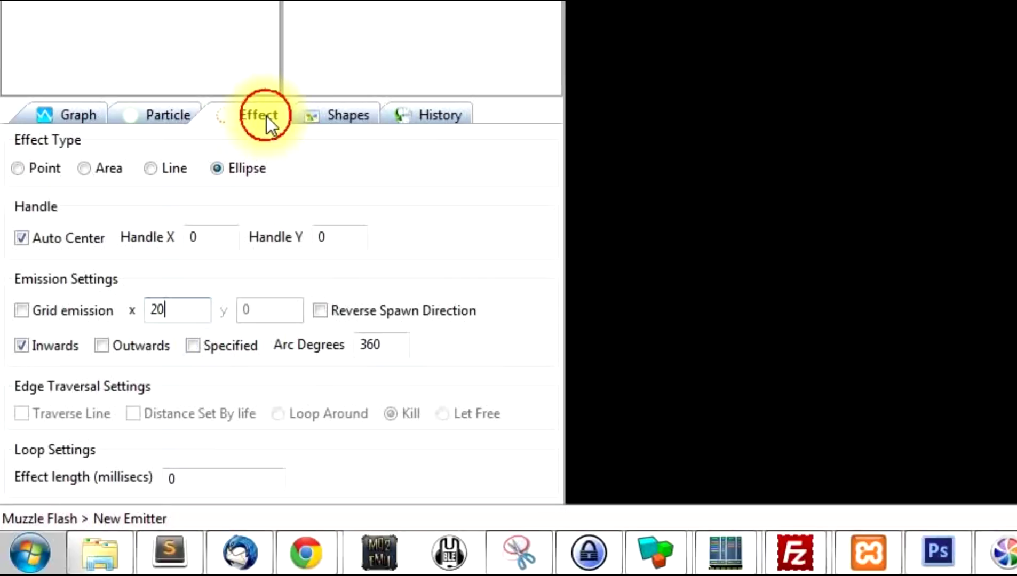
{"action": "left_click", "coordinate": [149, 114]}
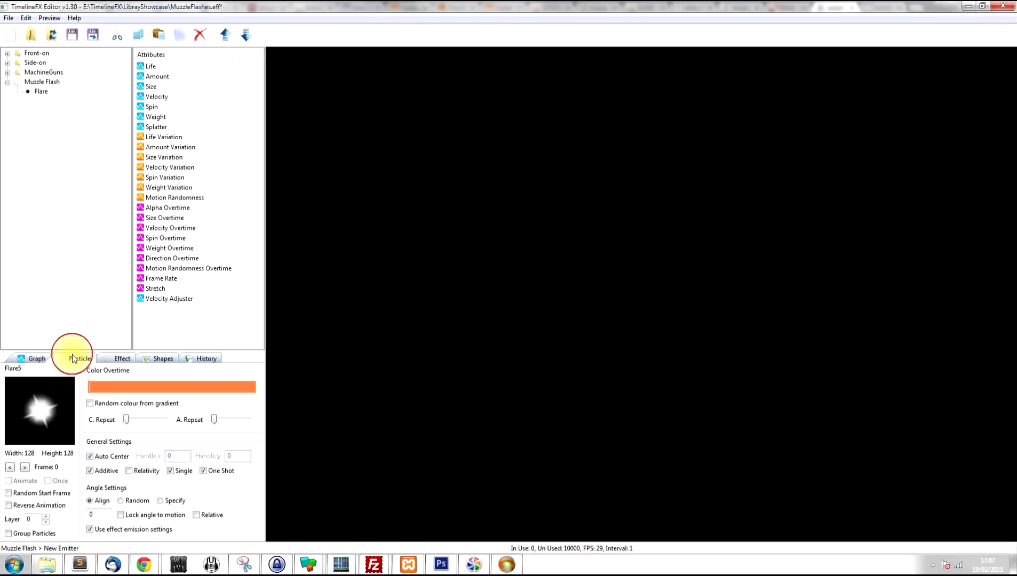
{"action": "left_click", "coordinate": [657, 236]}
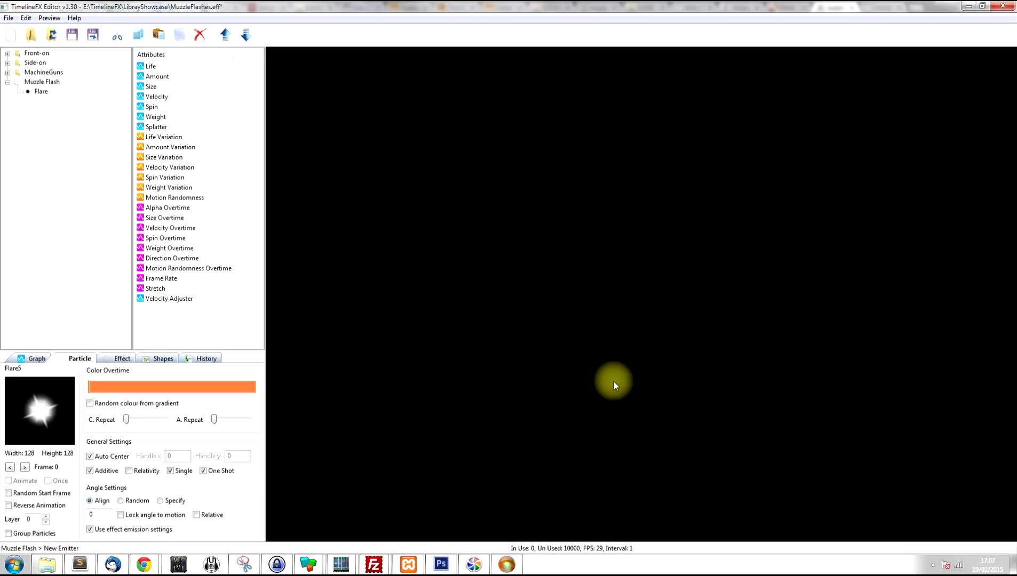
{"action": "left_click", "coordinate": [611, 262]}
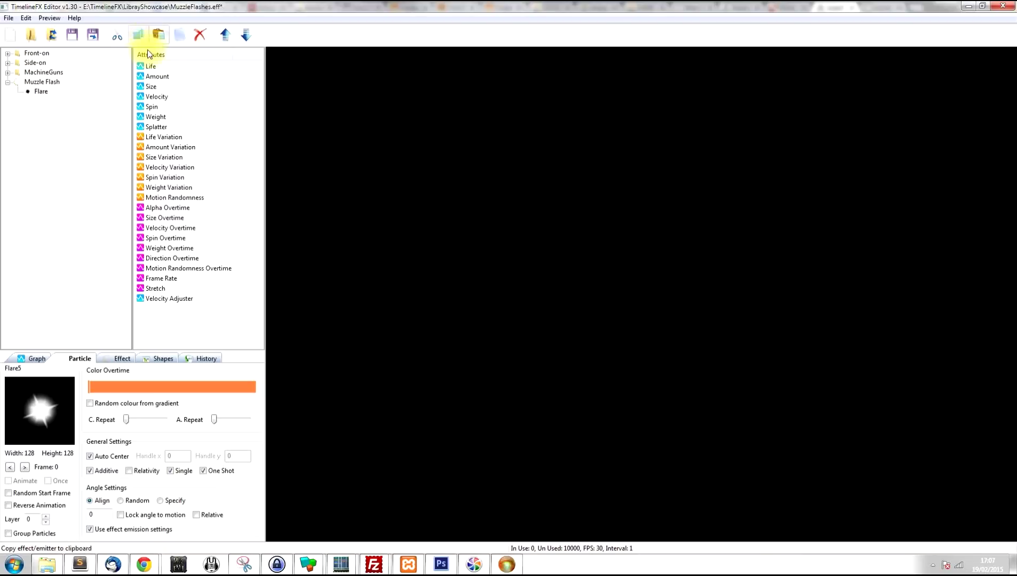
{"action": "left_click", "coordinate": [151, 66]}
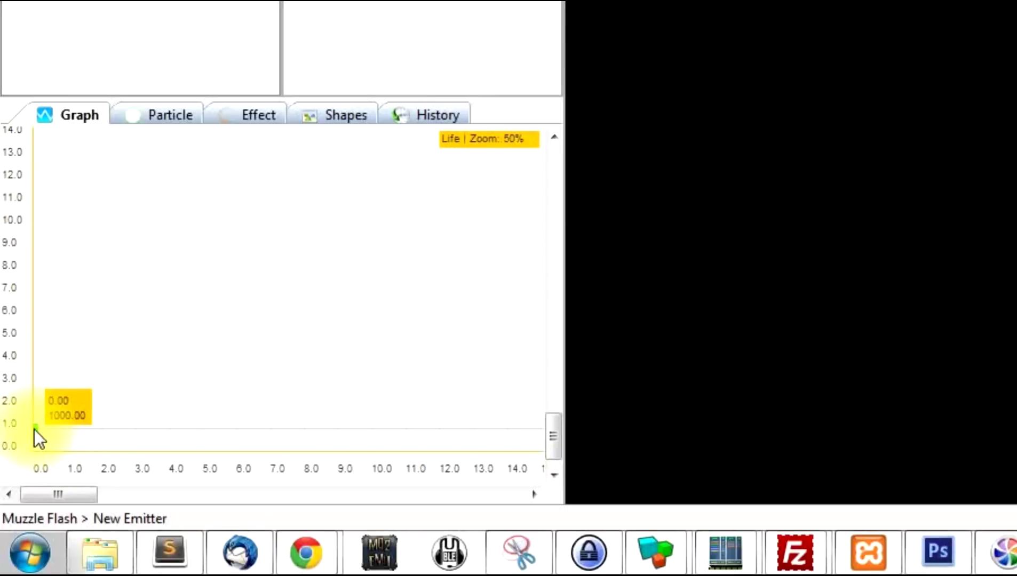
{"action": "right_click", "coordinate": [35, 430]}
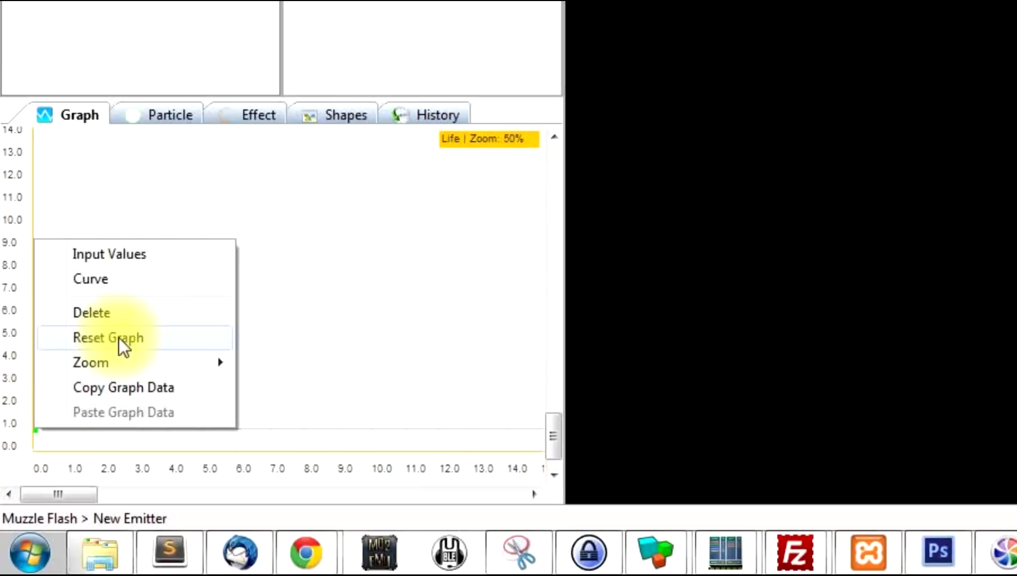
{"action": "left_click", "coordinate": [137, 256]}
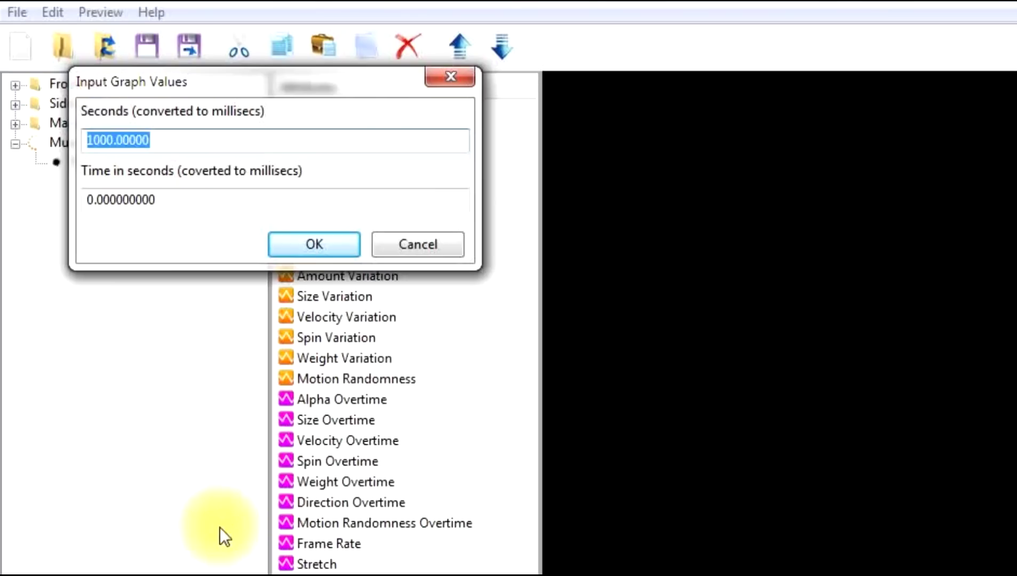
{"action": "type", "text": "75"}
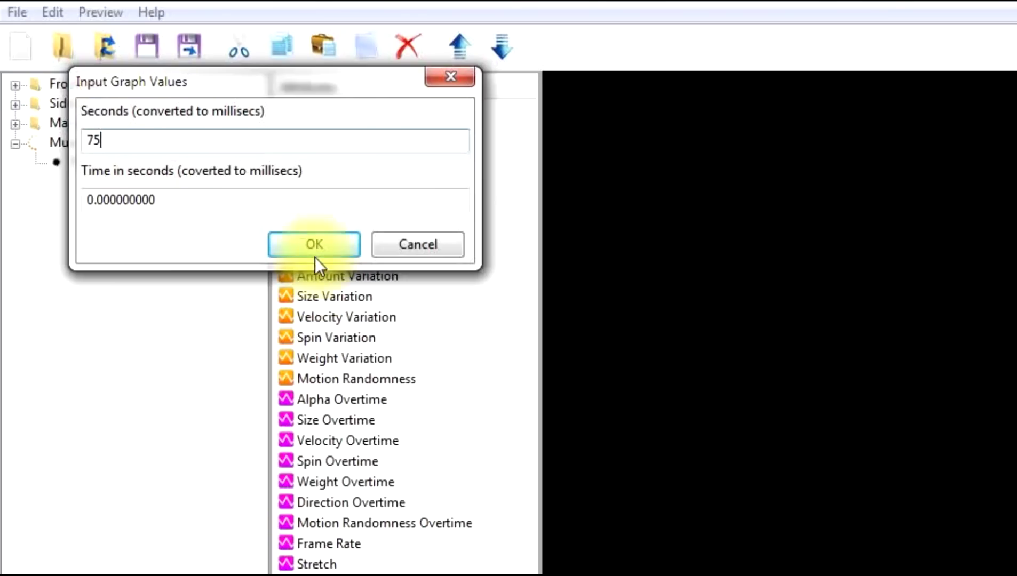
{"action": "left_click", "coordinate": [314, 244]}
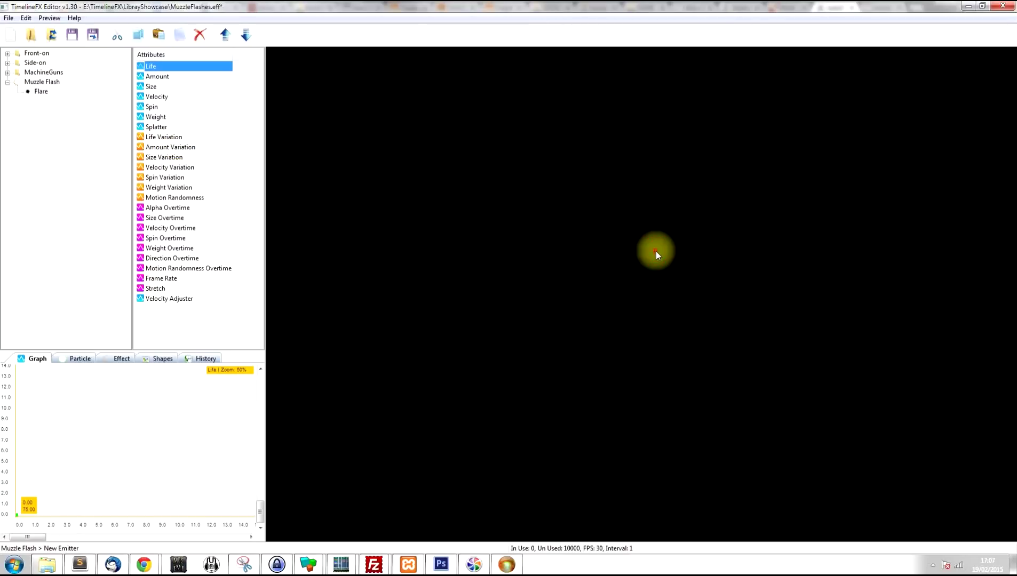
{"action": "left_click", "coordinate": [634, 268]}
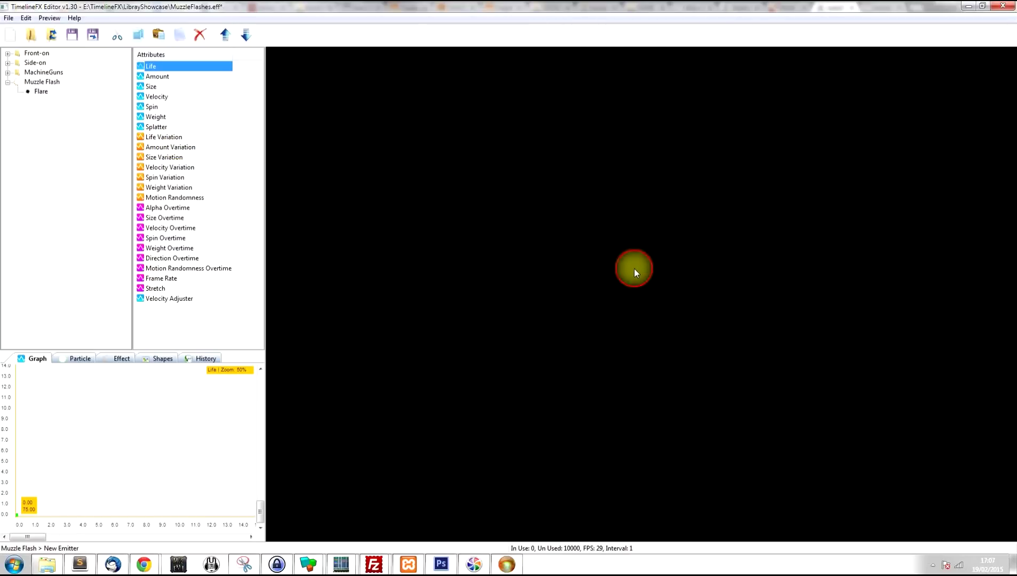
{"action": "left_click", "coordinate": [597, 246]}
{"action": "left_click", "coordinate": [598, 253]}
Raise the Flare's starting Splatter to about 64 and test-fire it in the preview.
{"action": "left_click", "coordinate": [156, 127]}
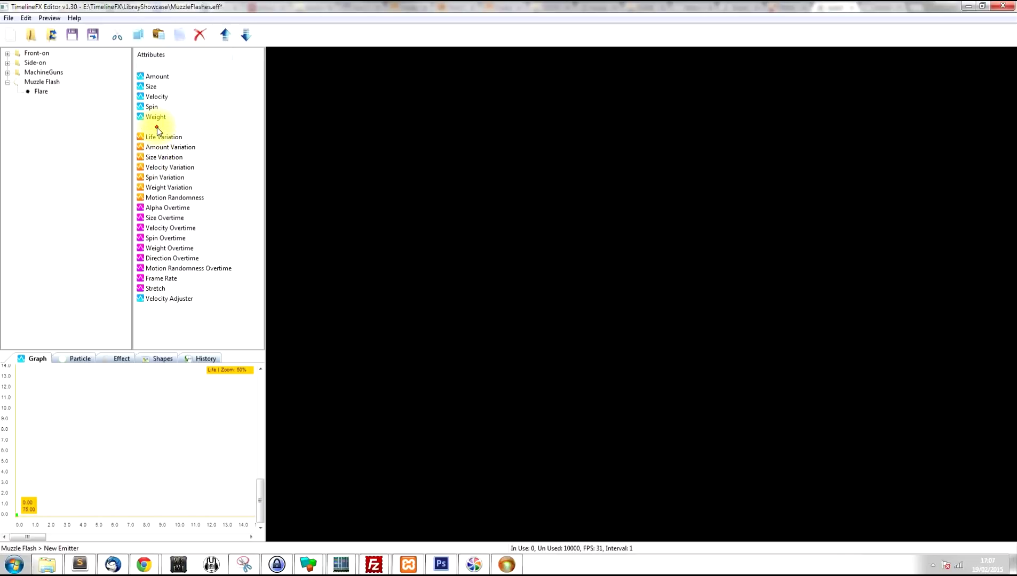
{"action": "left_click_drag", "start_coordinate": [16, 516], "coordinate": [17, 509]}
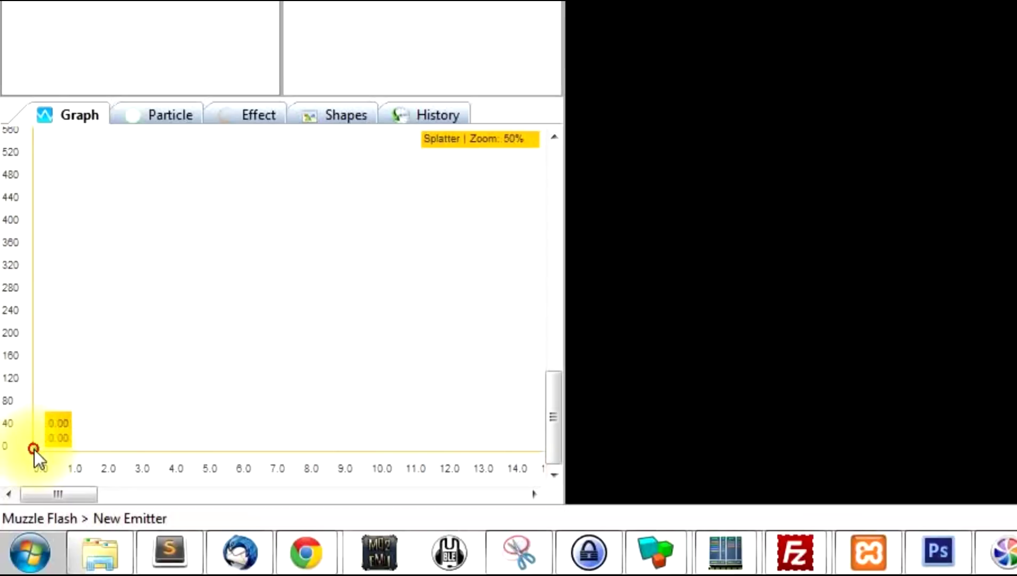
{"action": "left_click_drag", "start_coordinate": [37, 434], "coordinate": [42, 420]}
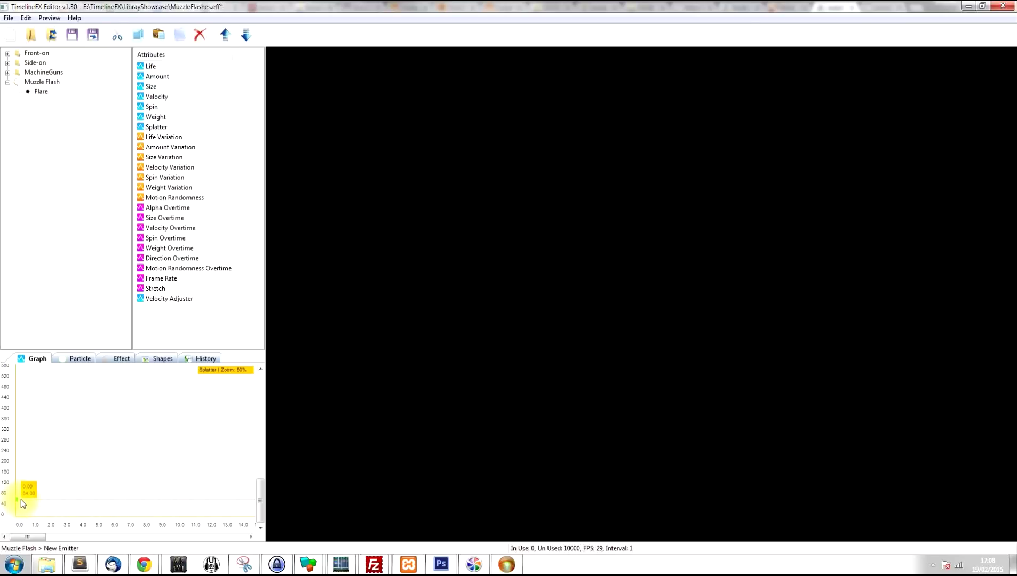
{"action": "left_click_drag", "start_coordinate": [21, 500], "coordinate": [22, 499]}
{"action": "left_click", "coordinate": [619, 250]}
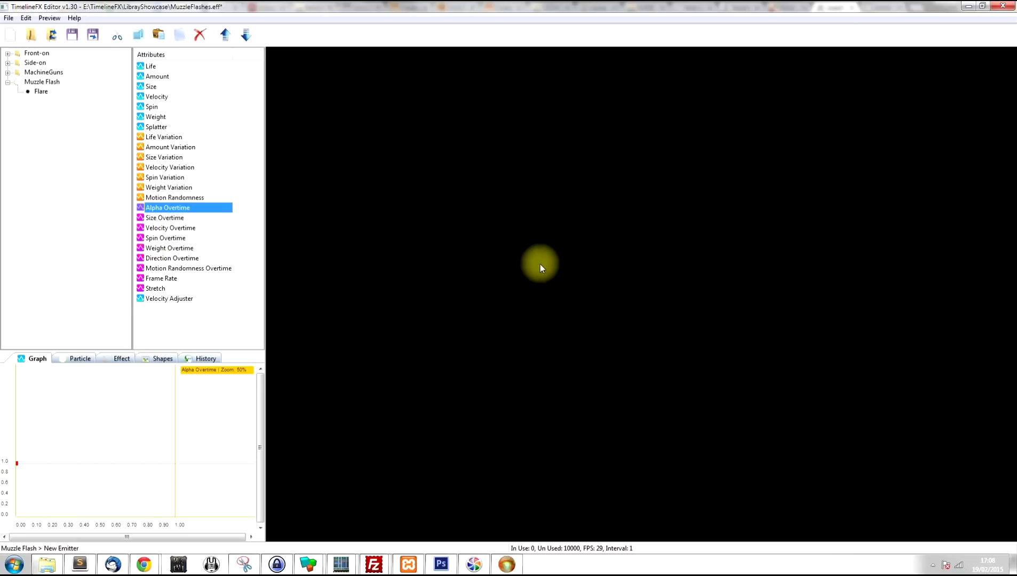
Make the Flare's Alpha Overtime fade from 1.0 to 0 by end of life.
{"action": "mouse_move", "coordinate": [18, 463]}
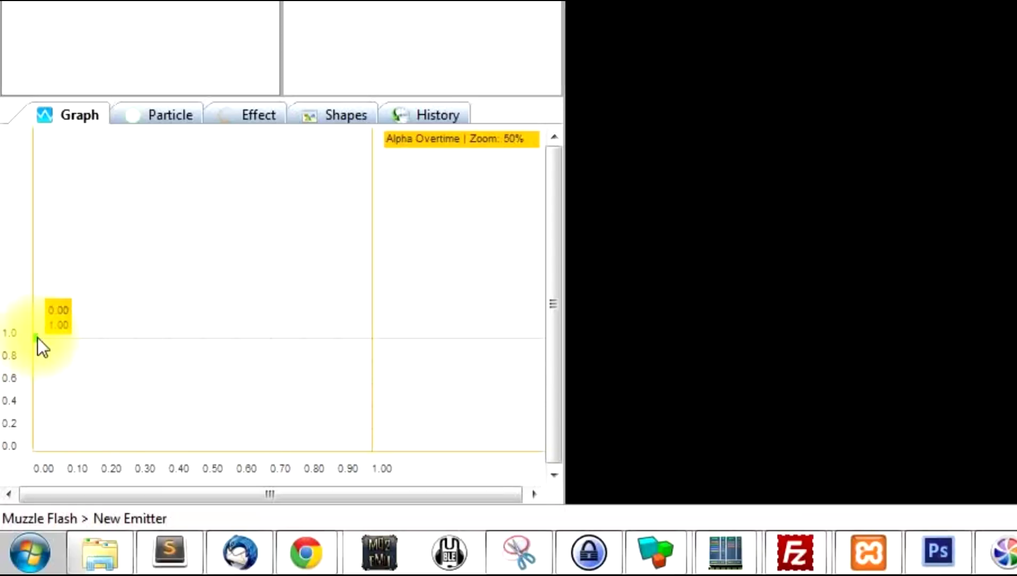
{"action": "mouse_move", "coordinate": [34, 341]}
{"action": "left_click_drag", "start_coordinate": [174, 359], "coordinate": [431, 482]}
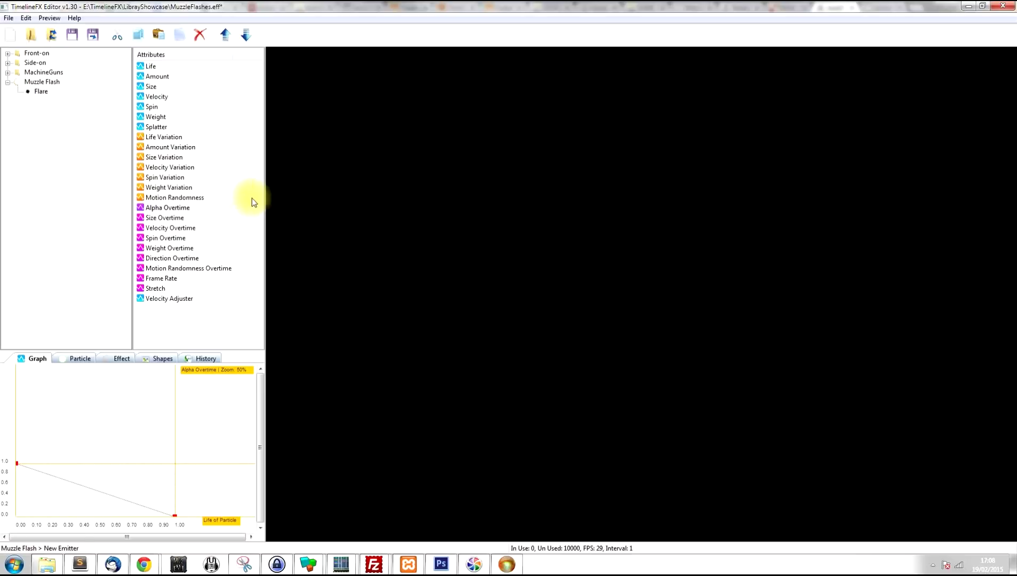
Toggle Size aspect into separate Width and Height, and lower the starting Width from 200 to 135.
{"action": "left_click", "coordinate": [151, 87]}
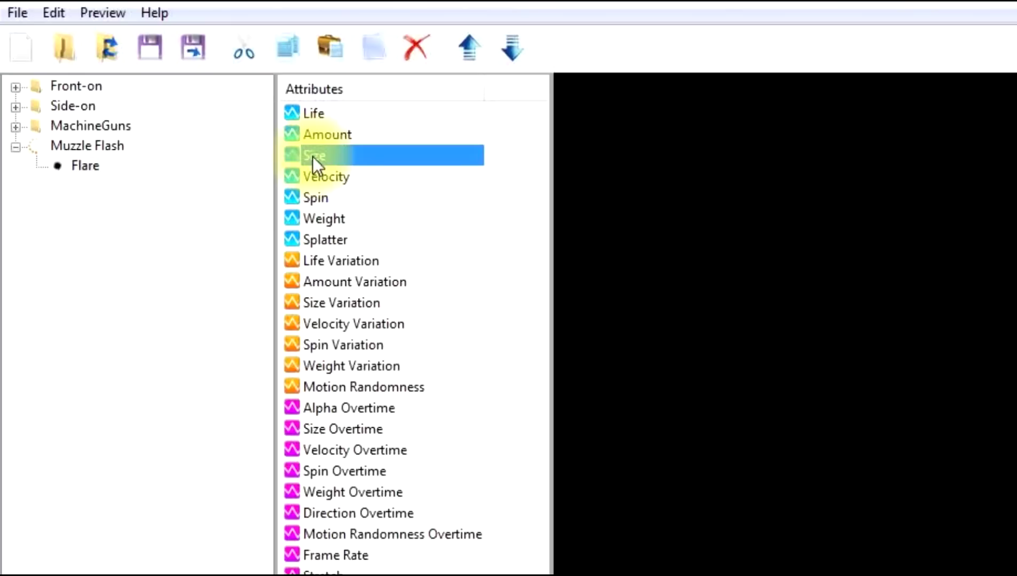
{"action": "right_click", "coordinate": [150, 88]}
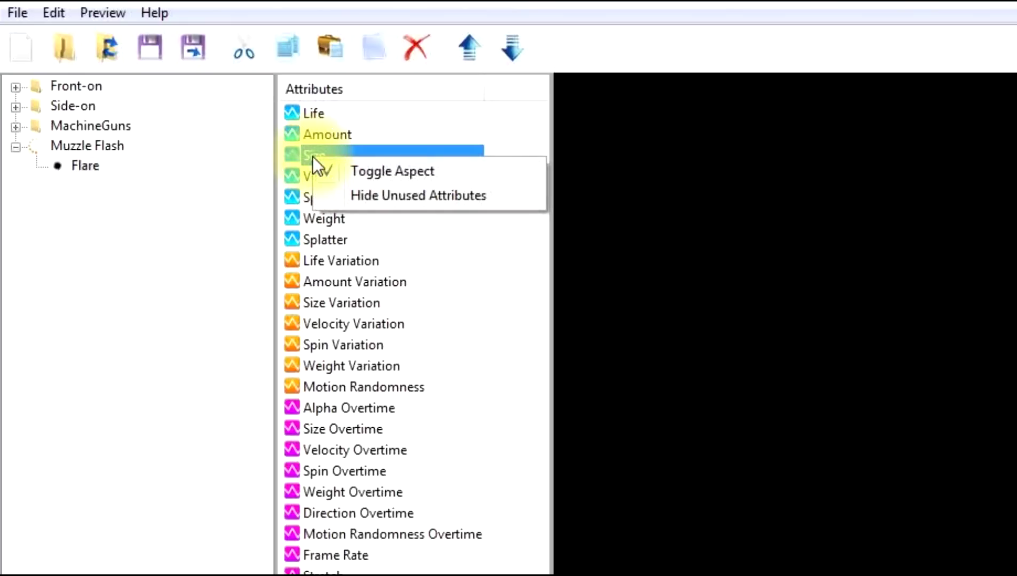
{"action": "left_click", "coordinate": [370, 172]}
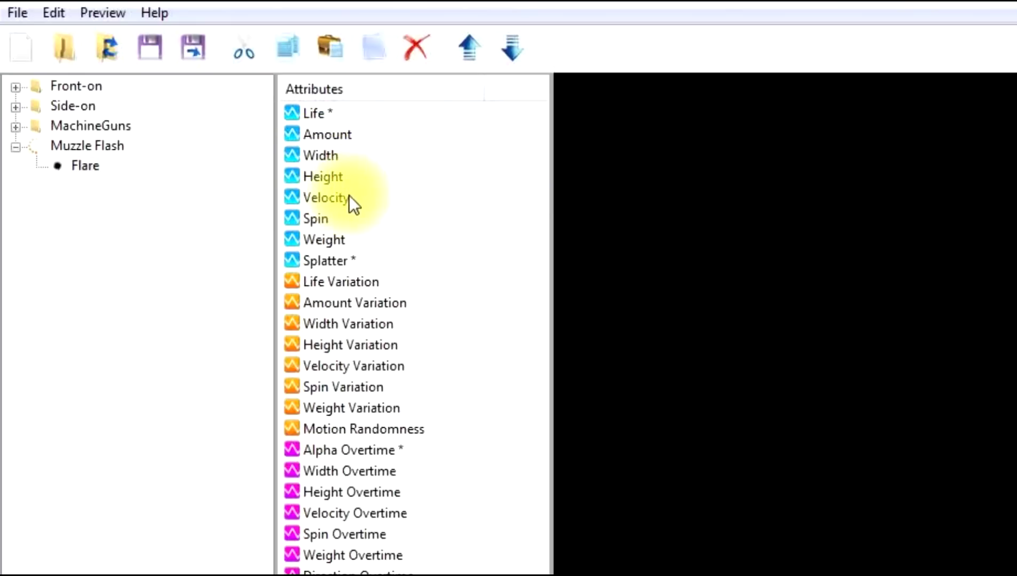
{"action": "left_click", "coordinate": [324, 156]}
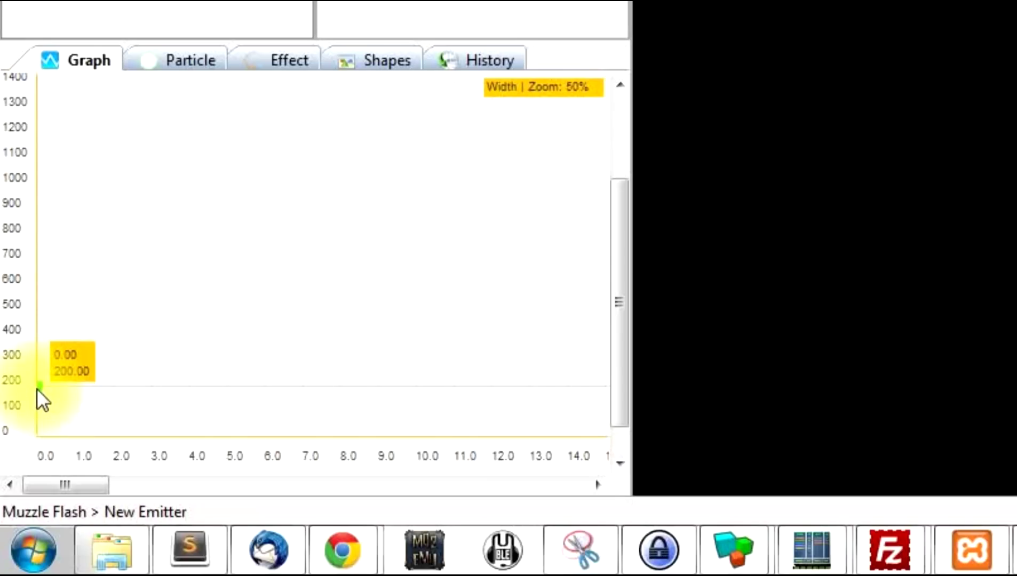
{"action": "left_click_drag", "start_coordinate": [36, 389], "coordinate": [29, 419]}
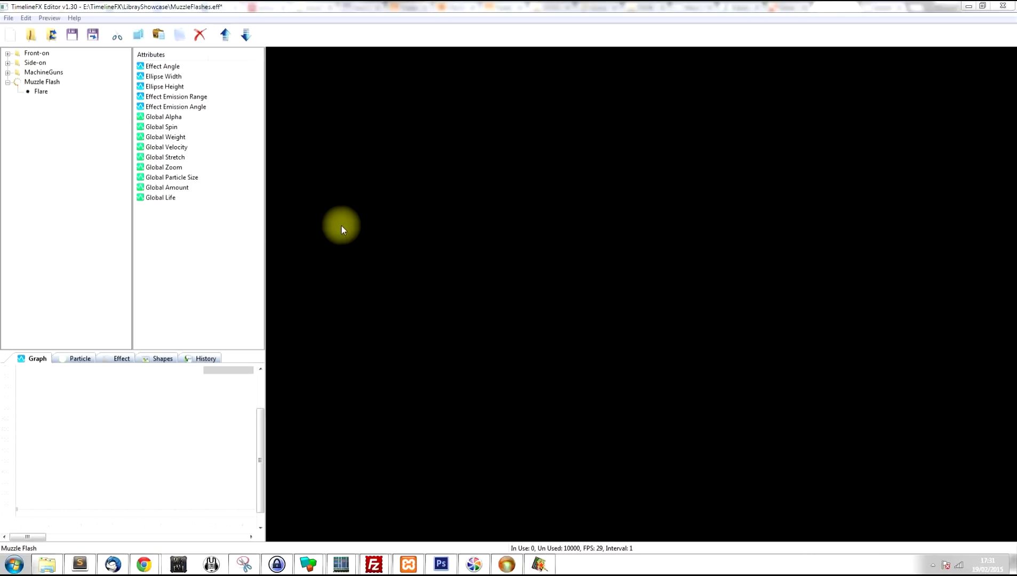
Add a new effect to the library and give it an emitter.
{"action": "left_click", "coordinate": [40, 82]}
{"action": "right_click", "coordinate": [40, 82]}
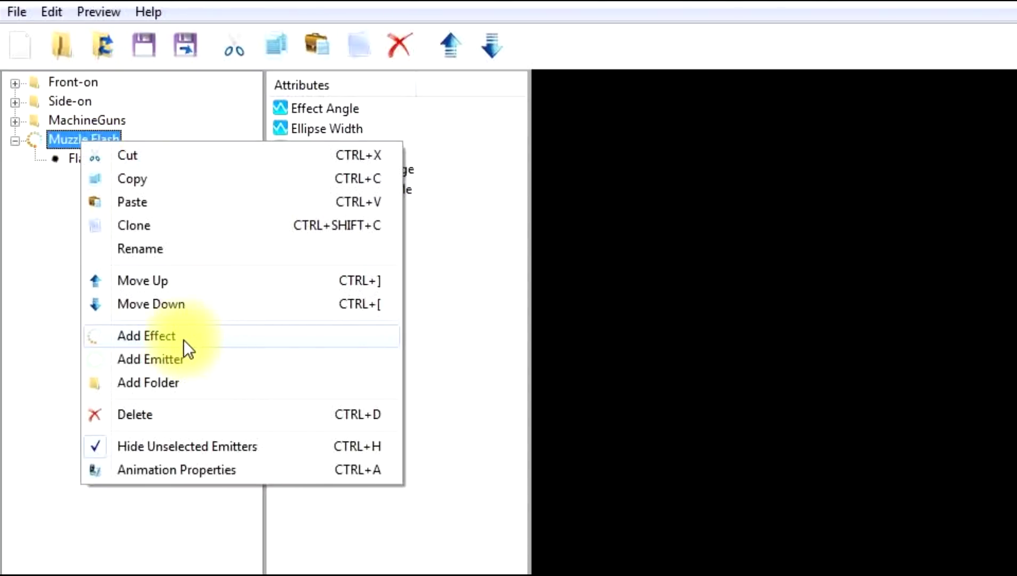
{"action": "left_click", "coordinate": [184, 340]}
{"action": "left_click", "coordinate": [74, 180]}
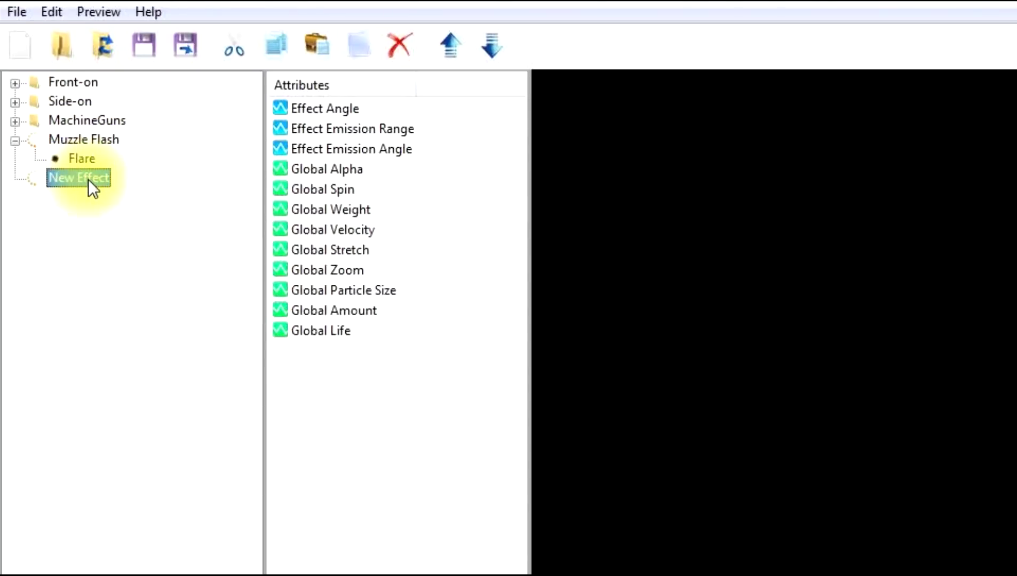
{"action": "right_click", "coordinate": [88, 180]}
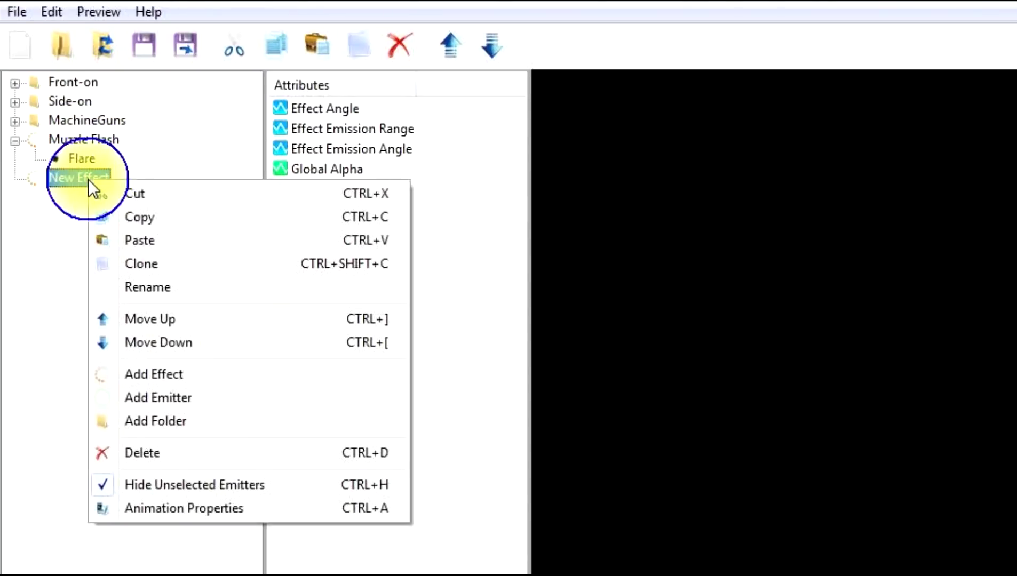
{"action": "left_click", "coordinate": [168, 400]}
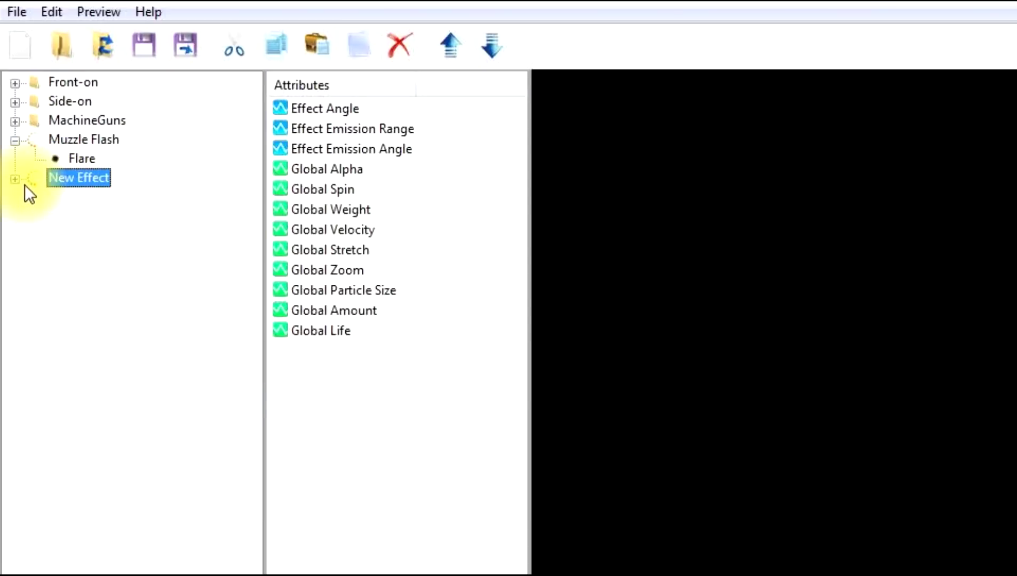
{"action": "left_click", "coordinate": [15, 178]}
Rename the new effect 'Side On Muzzle Flash' and its emitter 'Container'.
{"action": "left_click", "coordinate": [76, 180]}
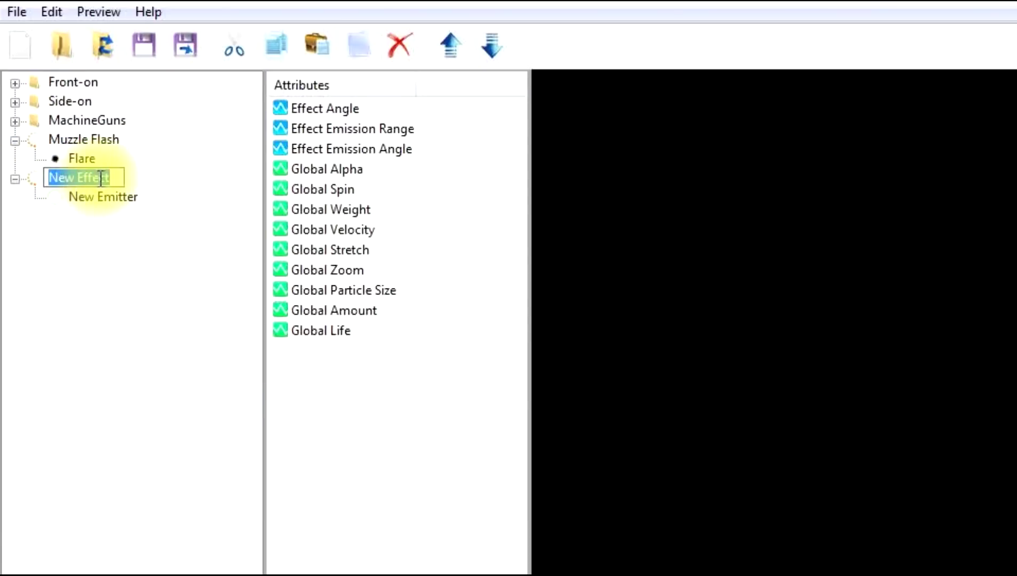
{"action": "type", "text": "Side"}
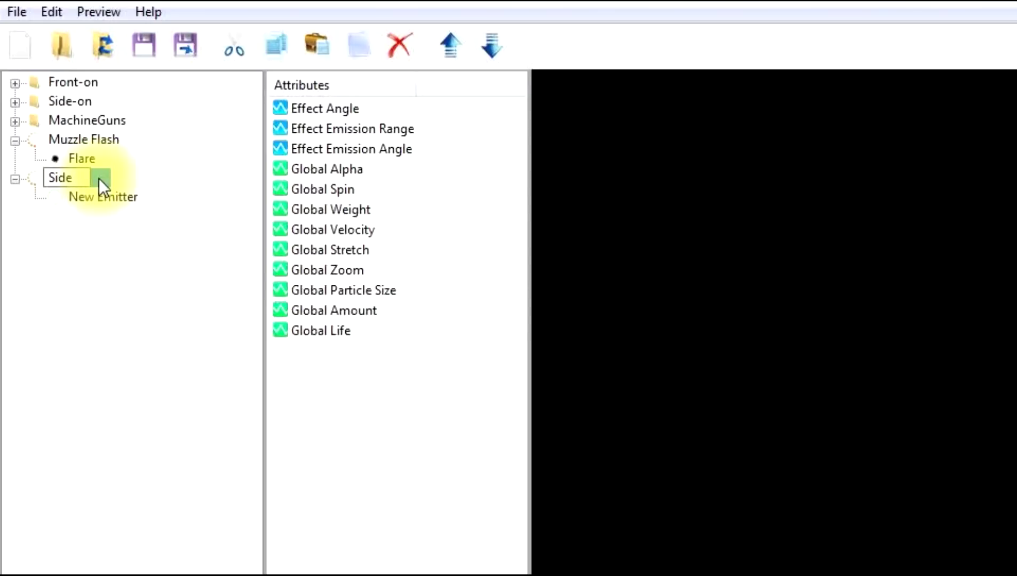
{"action": "type", "text": " On Muzzle Flash"}
{"action": "key", "text": "Return"}
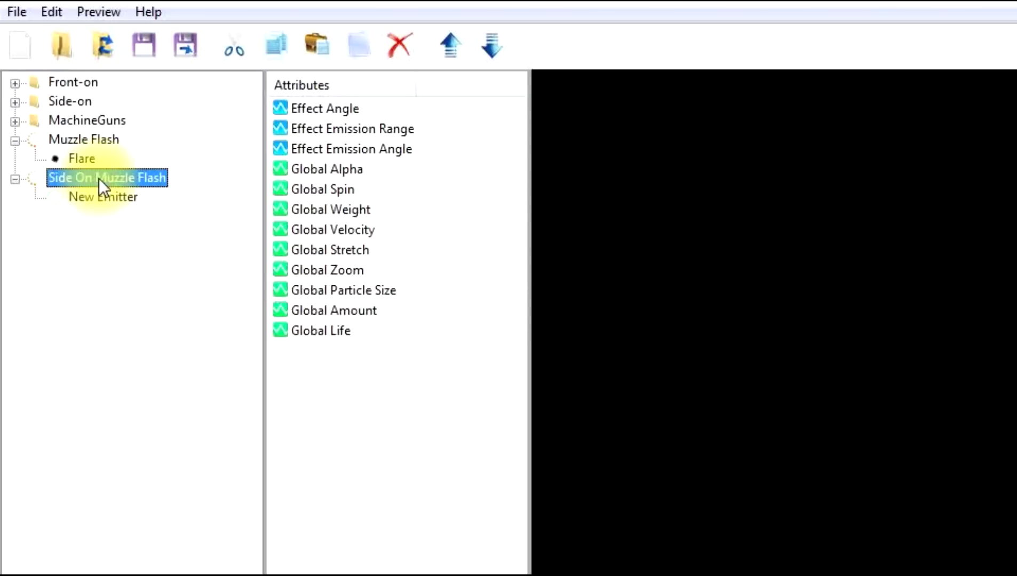
{"action": "left_click", "coordinate": [102, 197]}
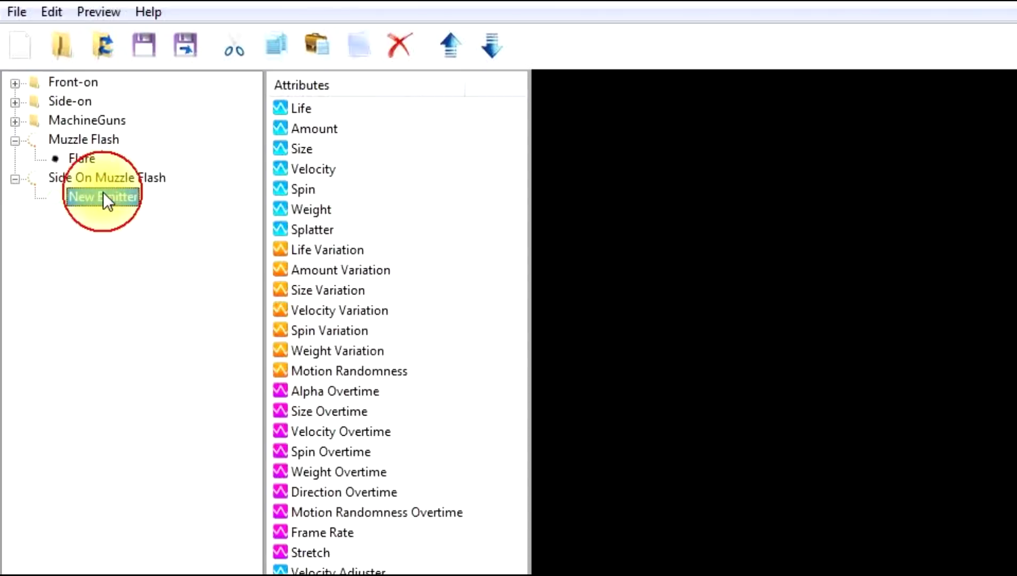
{"action": "left_click", "coordinate": [115, 195]}
{"action": "type", "text": "Conta"}
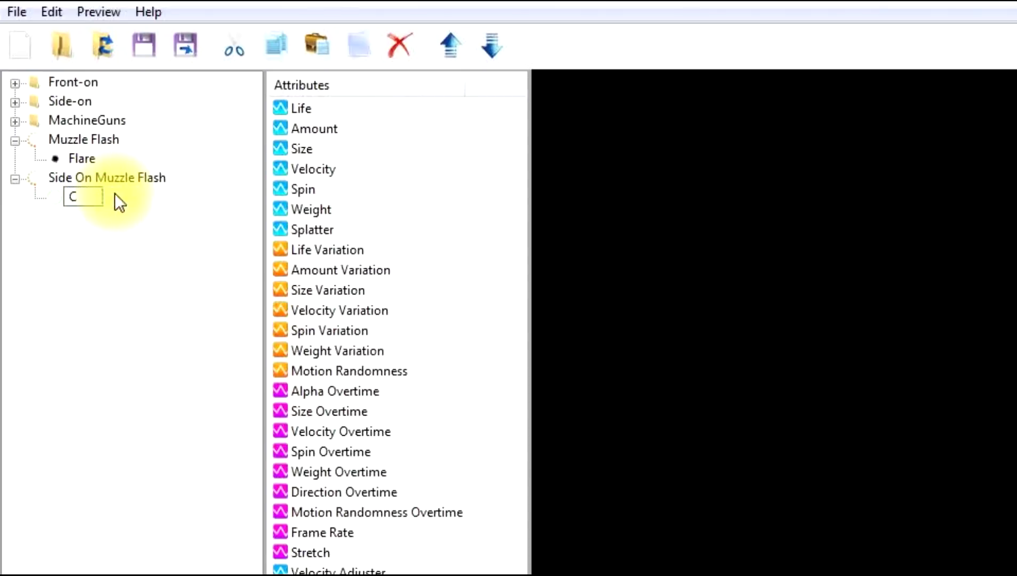
{"action": "type", "text": "iner"}
{"action": "key", "text": "Return"}
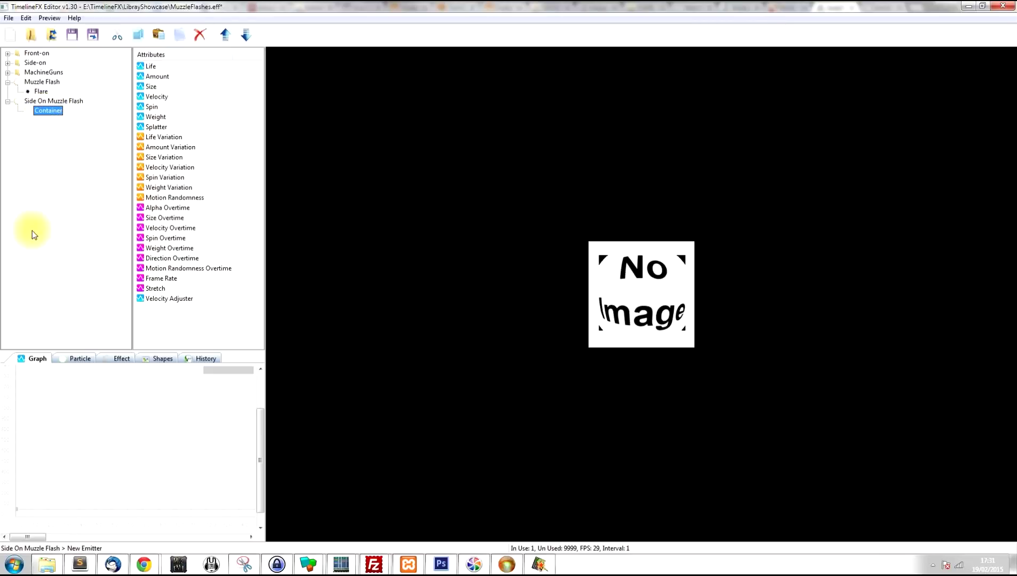
Tick Single and One Shot for the Container emitter and test-fire it.
{"action": "left_click", "coordinate": [74, 358]}
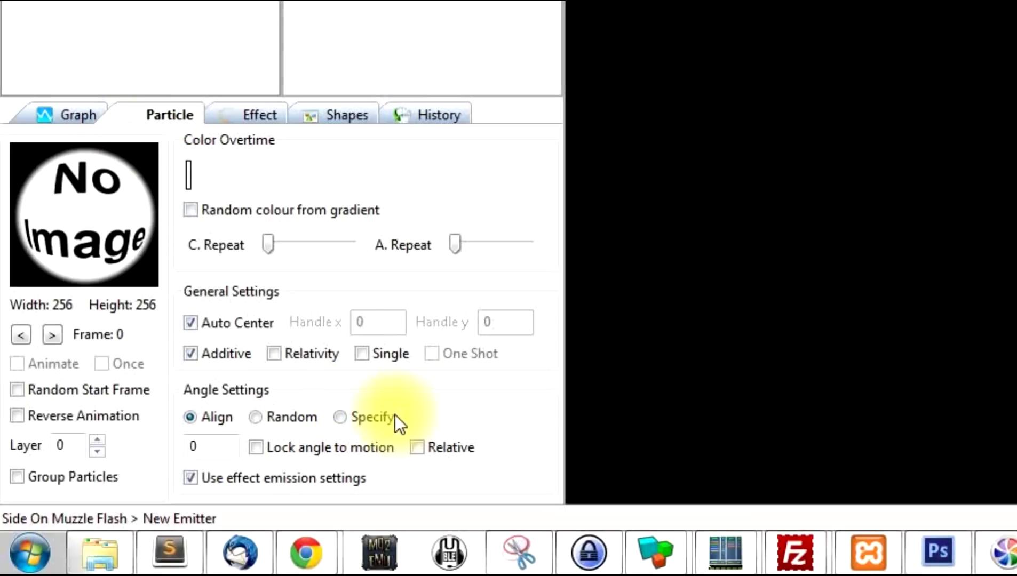
{"action": "left_click", "coordinate": [361, 354]}
{"action": "left_click", "coordinate": [446, 359]}
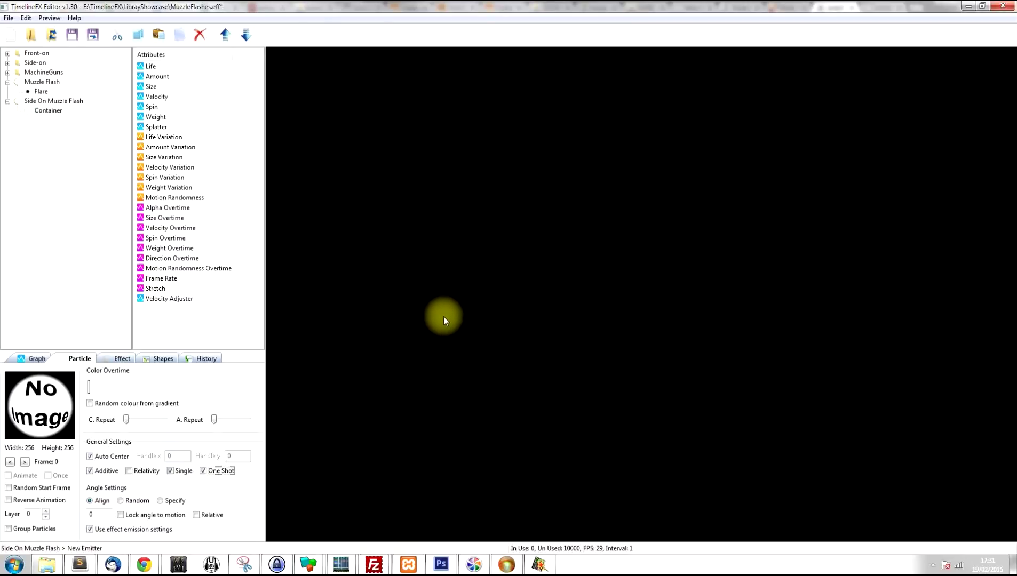
{"action": "left_click", "coordinate": [581, 270]}
Lower the Container's starting Size from 200 to 0.
{"action": "left_click", "coordinate": [152, 88]}
{"action": "mouse_move", "coordinate": [33, 407]}
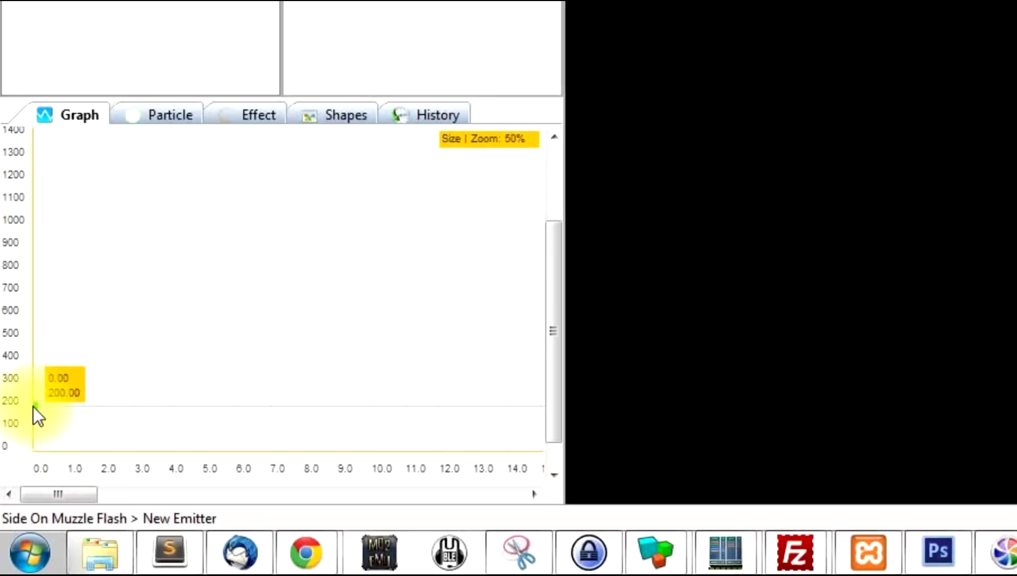
{"action": "left_click_drag", "start_coordinate": [34, 406], "coordinate": [14, 464]}
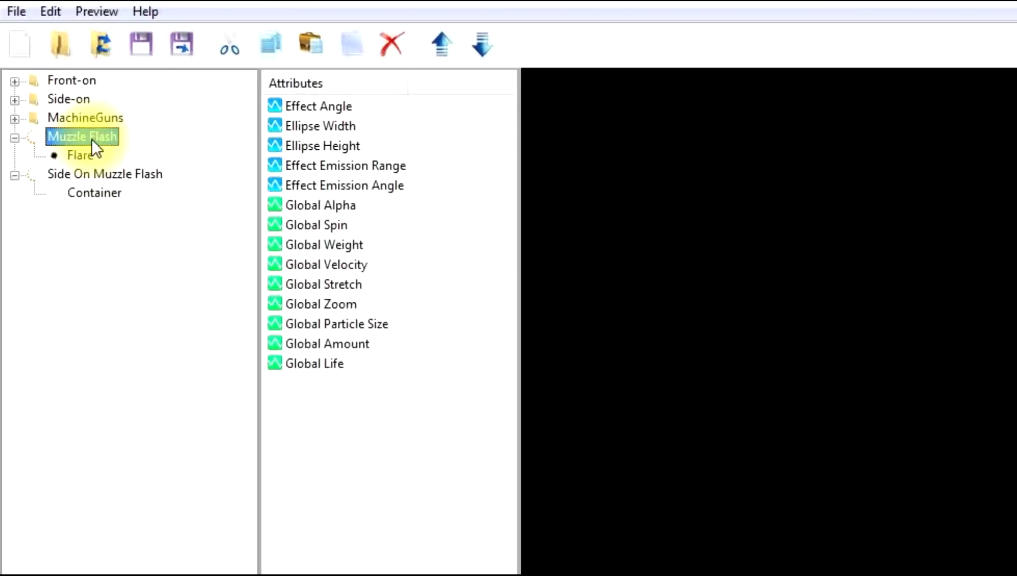
Paste a copy of Muzzle Flash into Container as Muzzle Flash1, revealing its Flare emitter.
{"action": "right_click", "coordinate": [47, 83]}
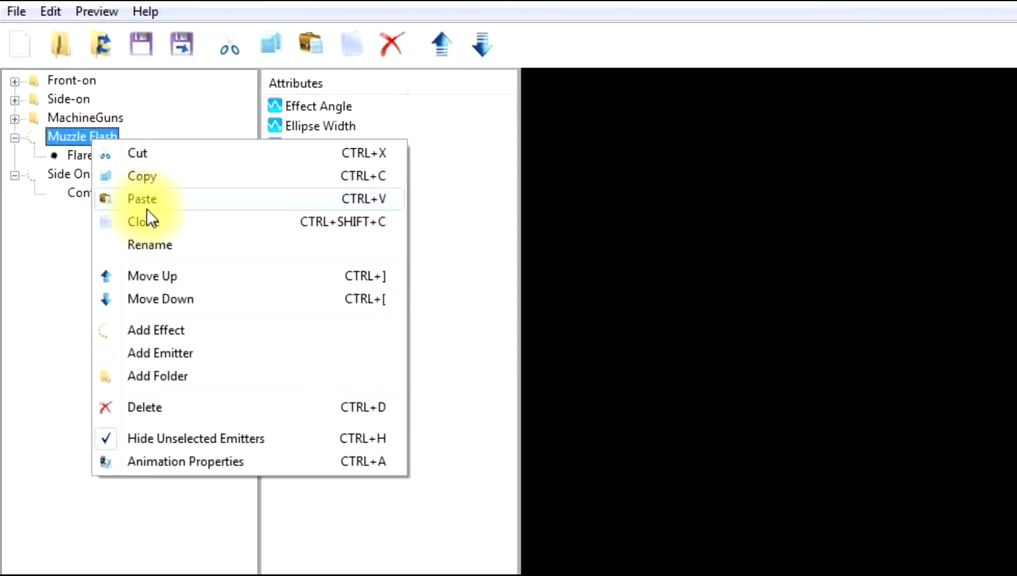
{"action": "left_click", "coordinate": [150, 181]}
{"action": "left_click", "coordinate": [92, 193]}
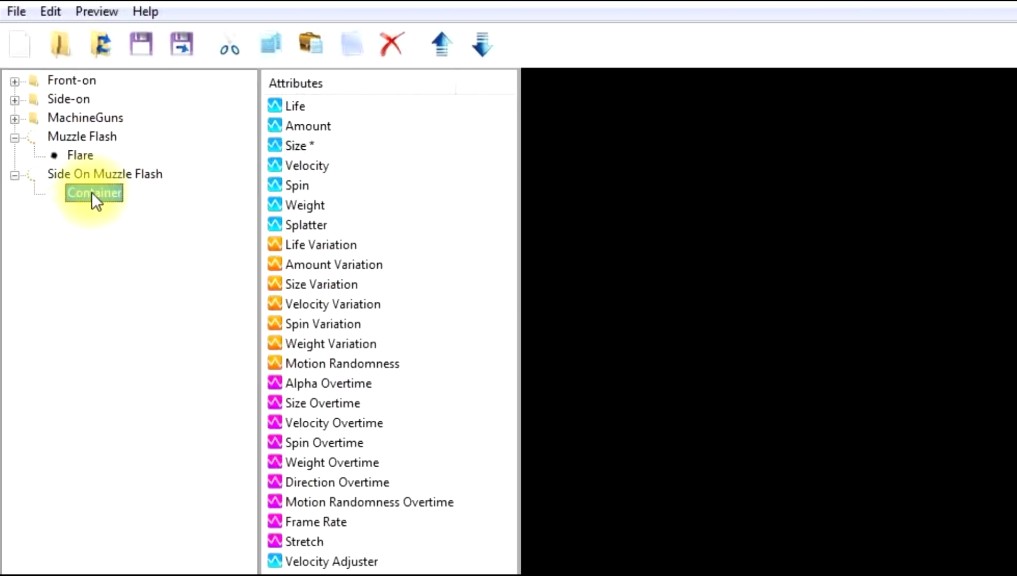
{"action": "right_click", "coordinate": [90, 193]}
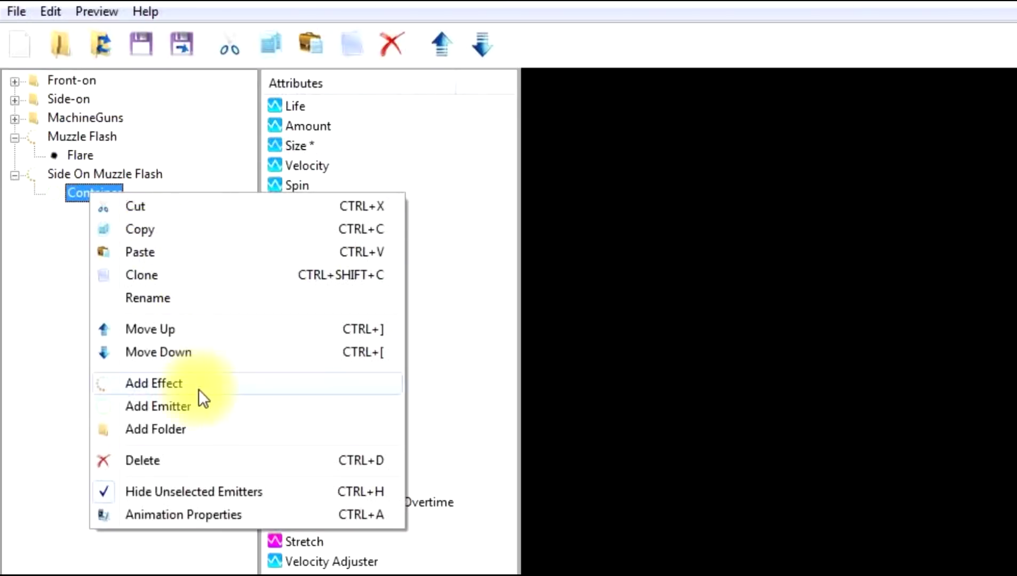
{"action": "left_click", "coordinate": [138, 256]}
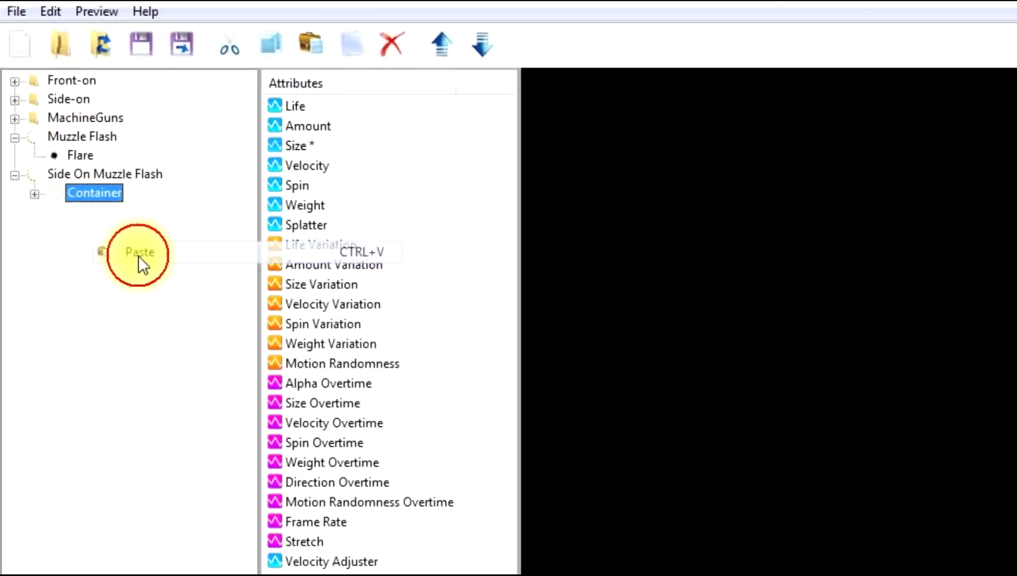
{"action": "left_click", "coordinate": [33, 195]}
{"action": "left_click", "coordinate": [54, 213]}
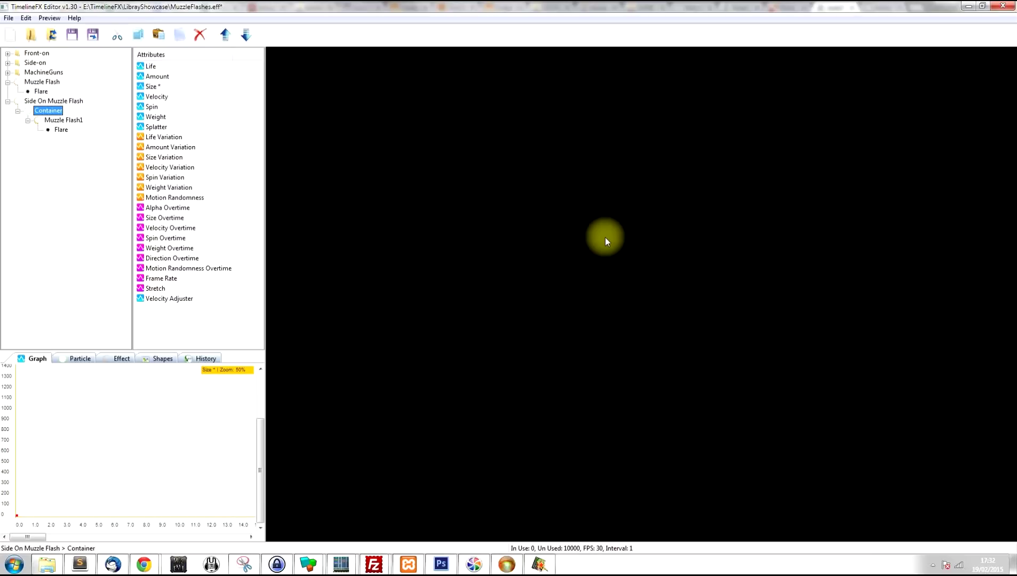
Switch Muzzle Flash1's emission from Inwards to Specified, test-firing the burst in the preview.
{"action": "left_click", "coordinate": [558, 229]}
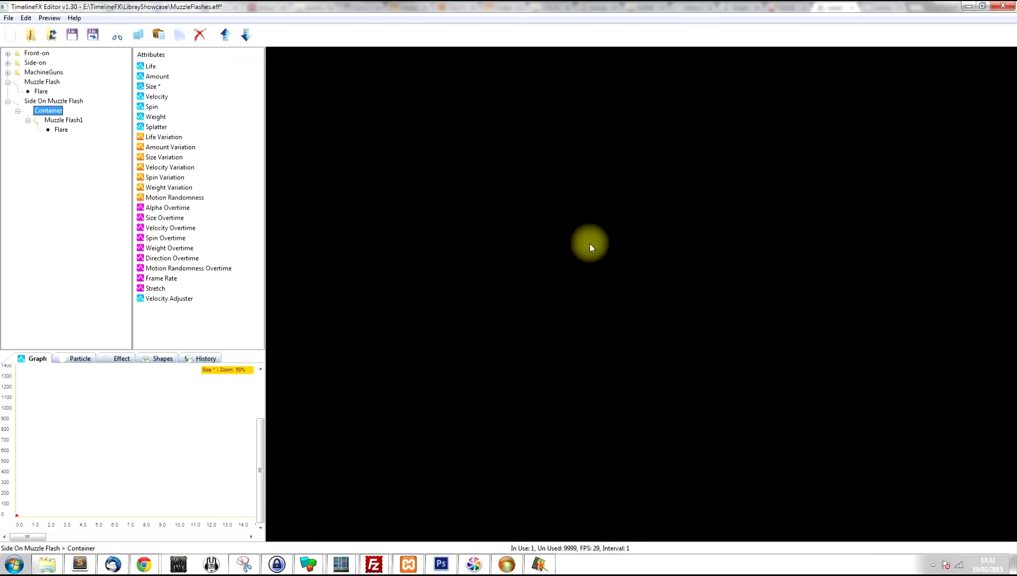
{"action": "left_click", "coordinate": [603, 251]}
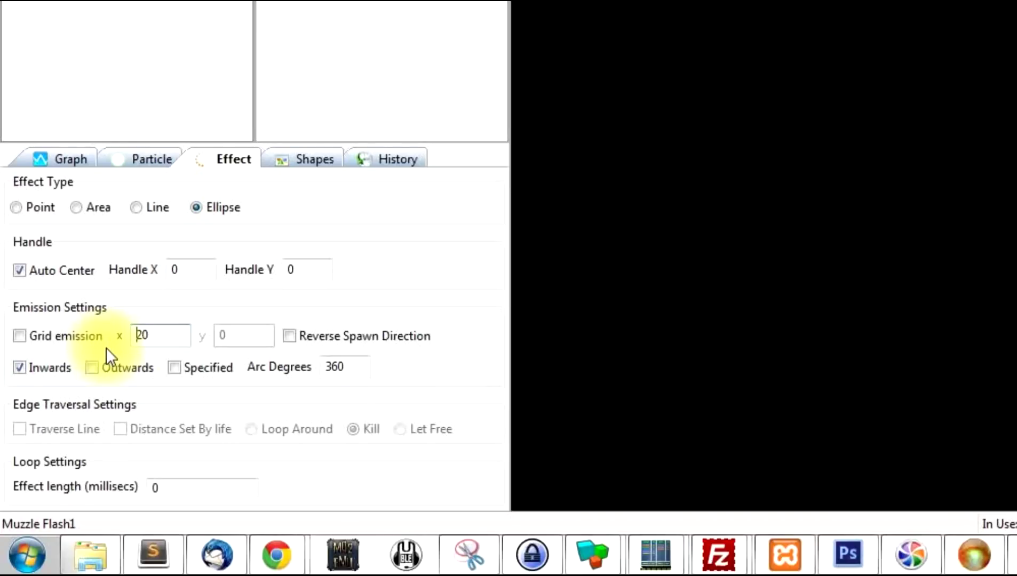
{"action": "left_click", "coordinate": [174, 368]}
{"action": "left_click", "coordinate": [569, 276]}
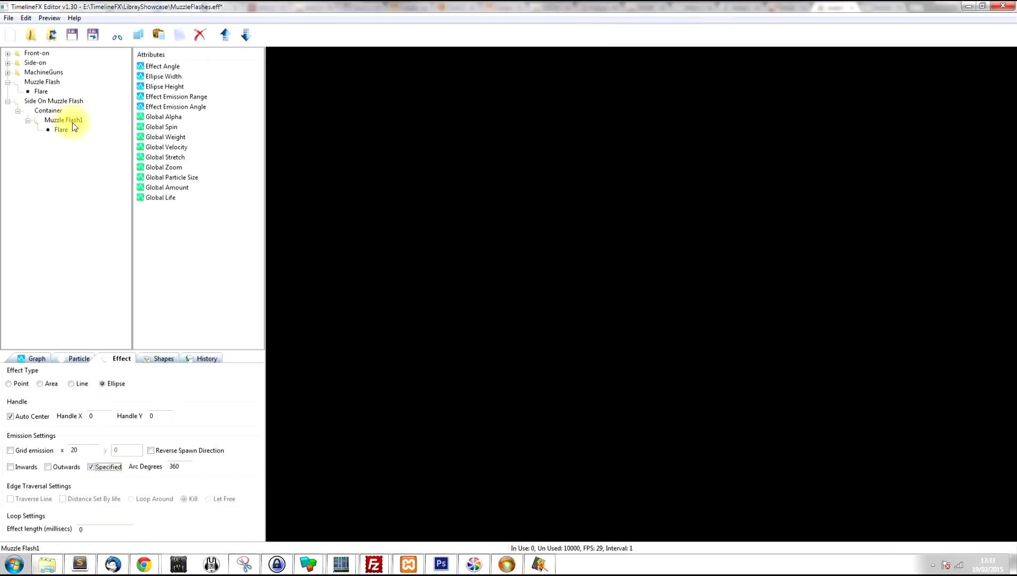
Raise Muzzle Flash1's starting emission angle to about 98 and test-fire it.
{"action": "left_click", "coordinate": [172, 106]}
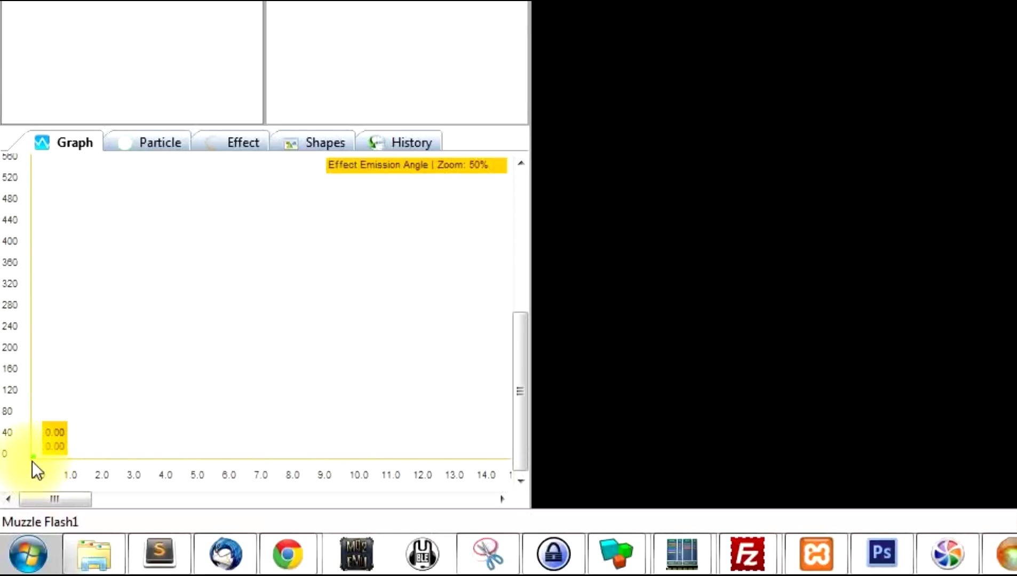
{"action": "left_click_drag", "start_coordinate": [31, 461], "coordinate": [19, 411]}
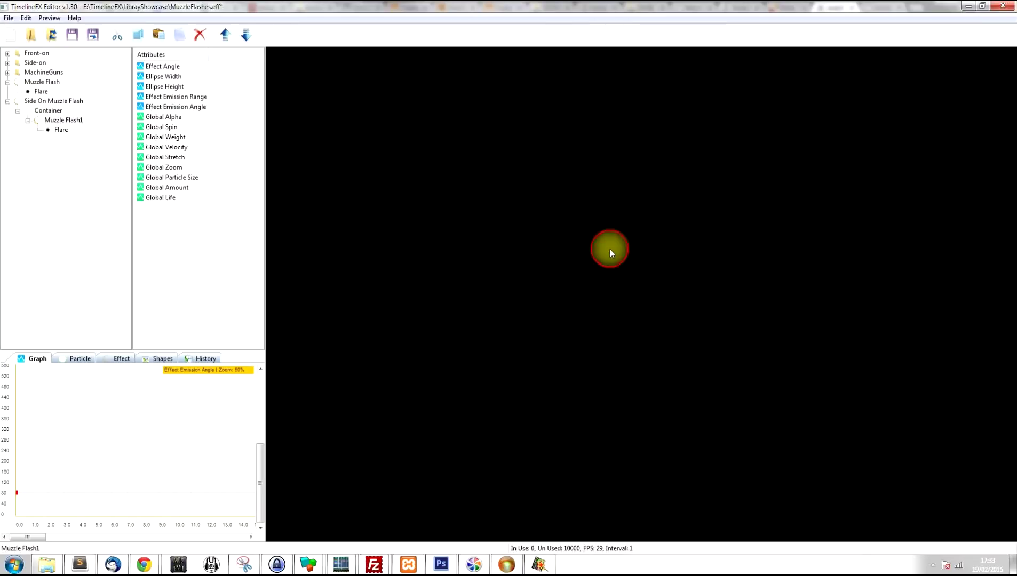
{"action": "left_click", "coordinate": [619, 247]}
Widen Muzzle Flash1's starting emission range to about 49 and test-fire the burst.
{"action": "left_click", "coordinate": [167, 98]}
{"action": "mouse_move", "coordinate": [19, 518]}
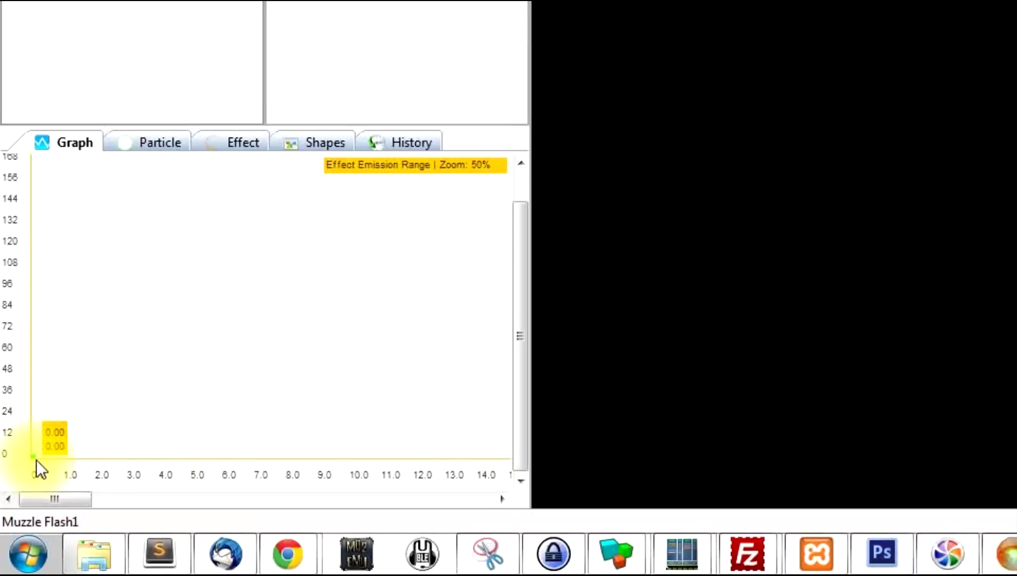
{"action": "left_click_drag", "start_coordinate": [34, 460], "coordinate": [24, 353]}
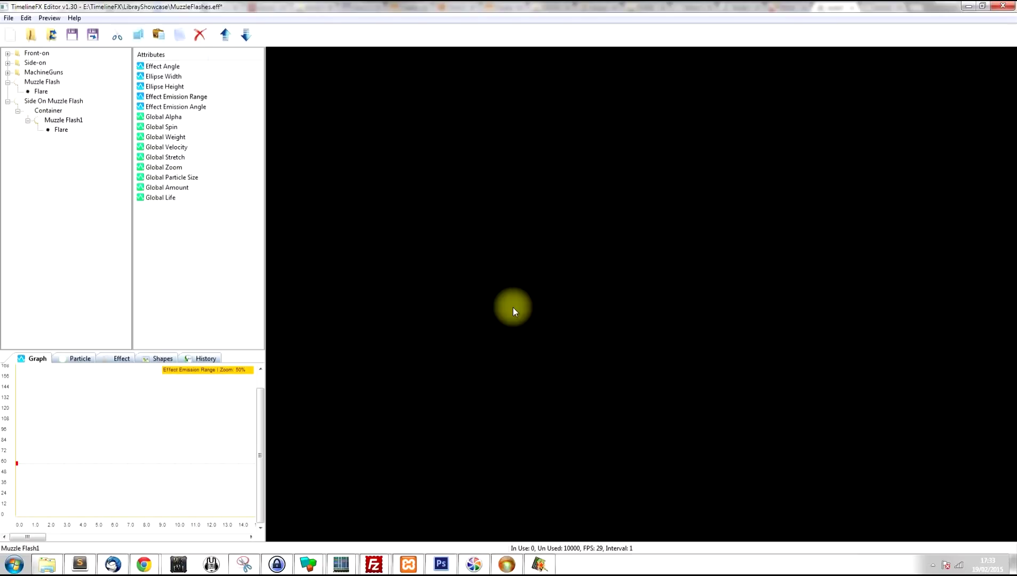
{"action": "left_click", "coordinate": [588, 246]}
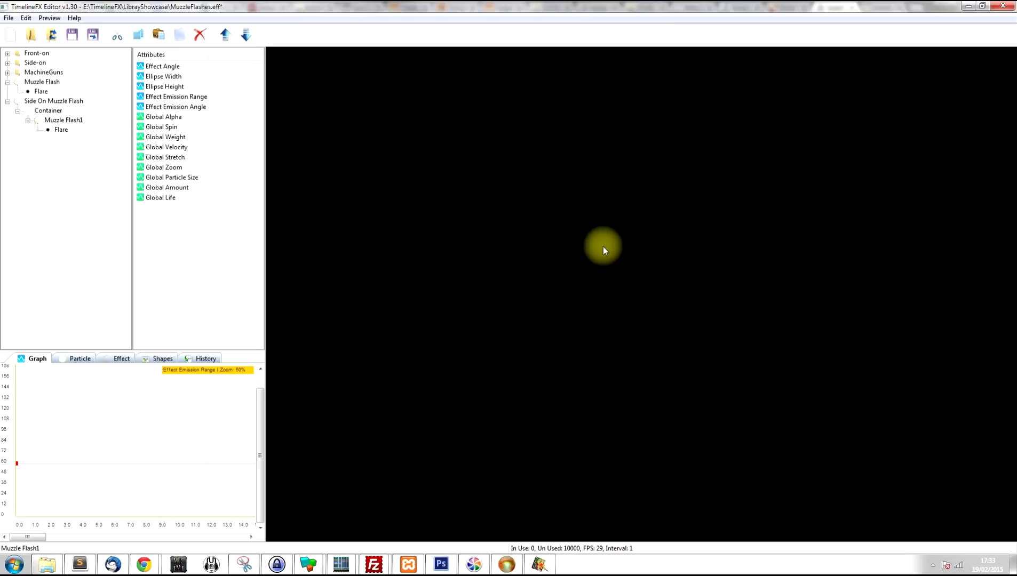
Test-fire the muzzle flash in the preview again.
{"action": "left_click", "coordinate": [611, 242]}
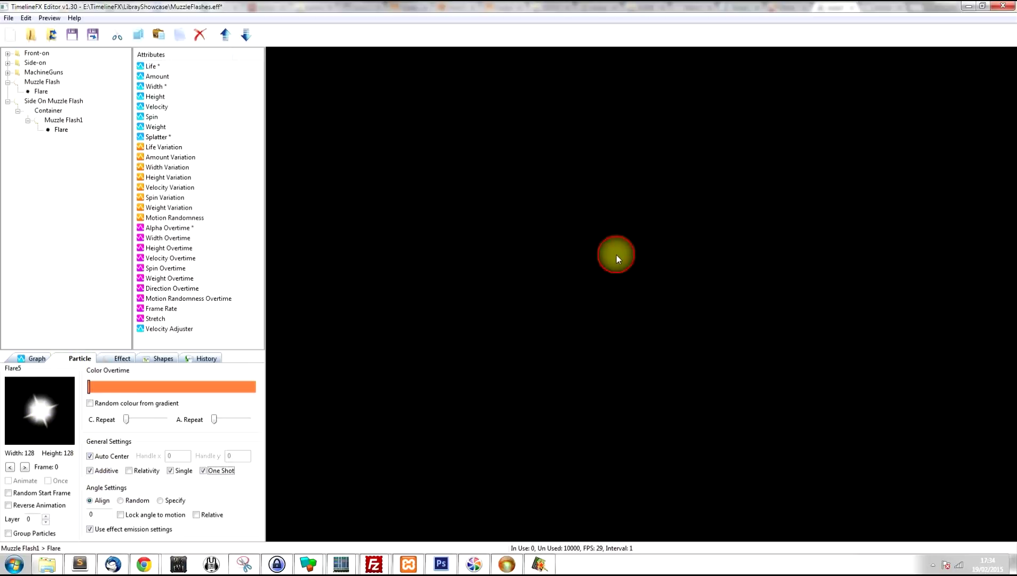
Move the Flare image's handle off-centre to about 78, 95, turning off Auto Center.
{"action": "left_click", "coordinate": [614, 264]}
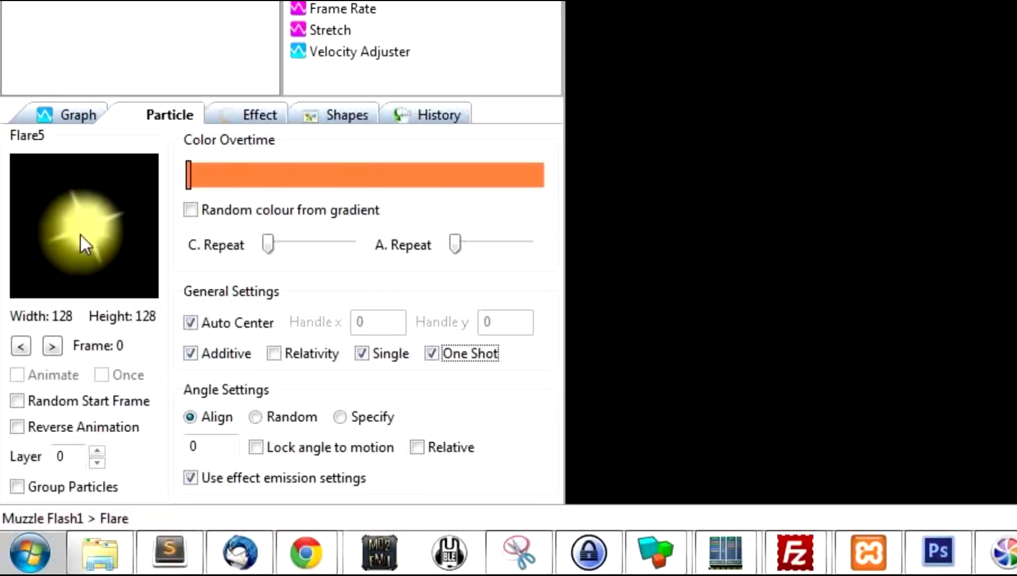
{"action": "left_click", "coordinate": [39, 410]}
{"action": "left_click_drag", "start_coordinate": [83, 224], "coordinate": [101, 260]}
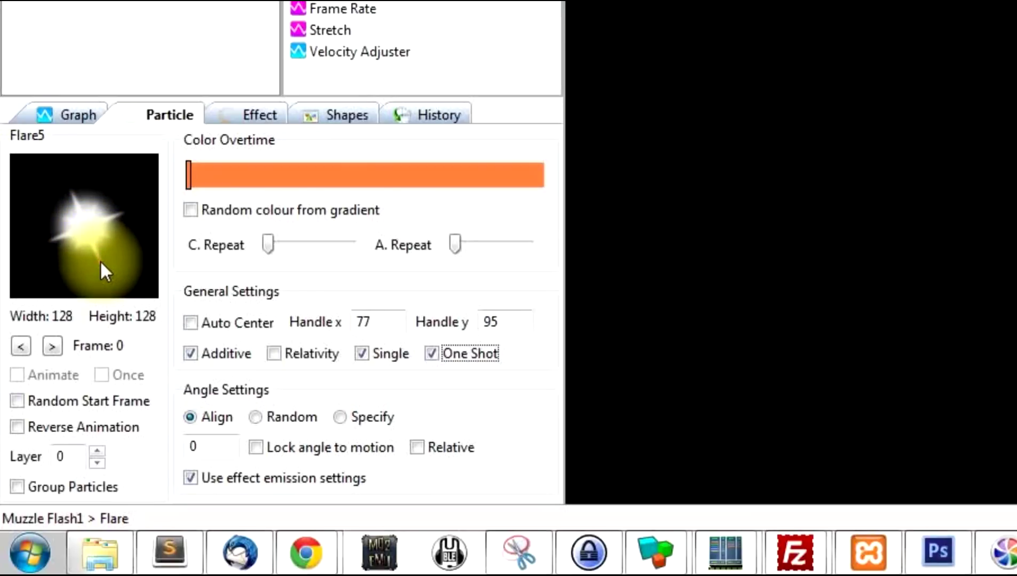
{"action": "left_click_drag", "start_coordinate": [48, 431], "coordinate": [48, 431]}
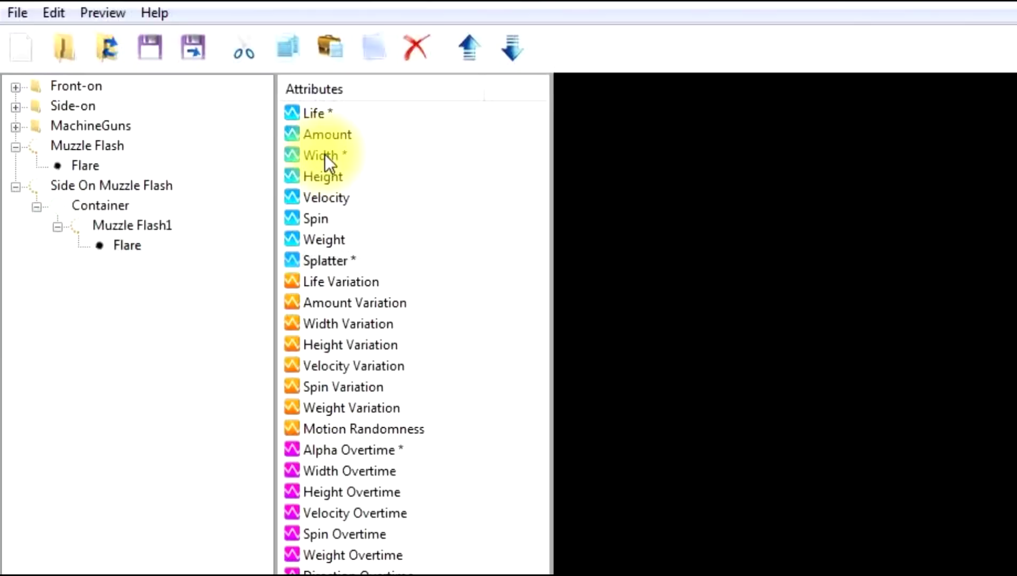
Nudge the Flare's starting width and raise its starting height to about 240.
{"action": "left_click", "coordinate": [325, 154]}
{"action": "left_click_drag", "start_coordinate": [32, 446], "coordinate": [31, 450]}
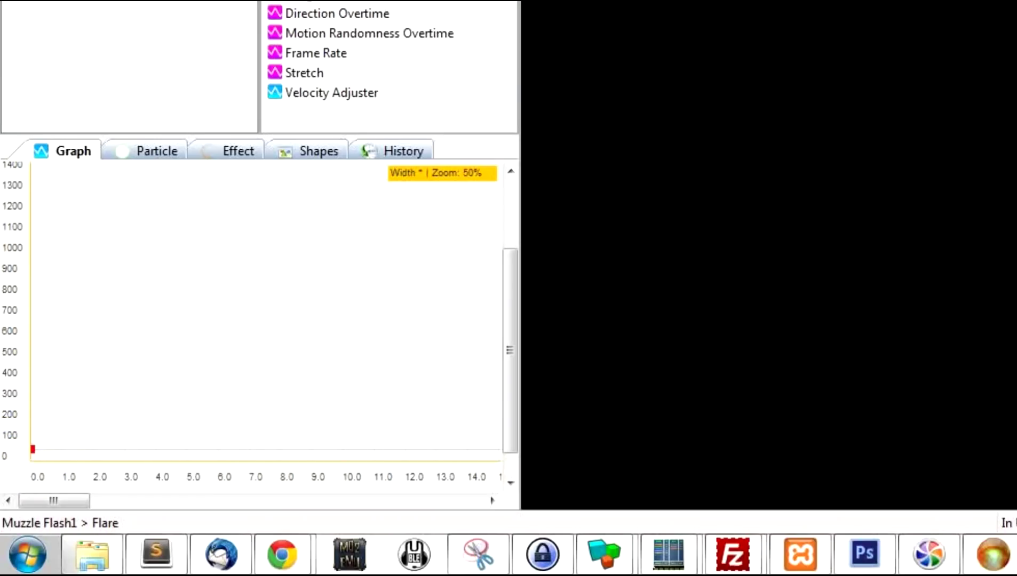
{"action": "left_click", "coordinate": [332, 179]}
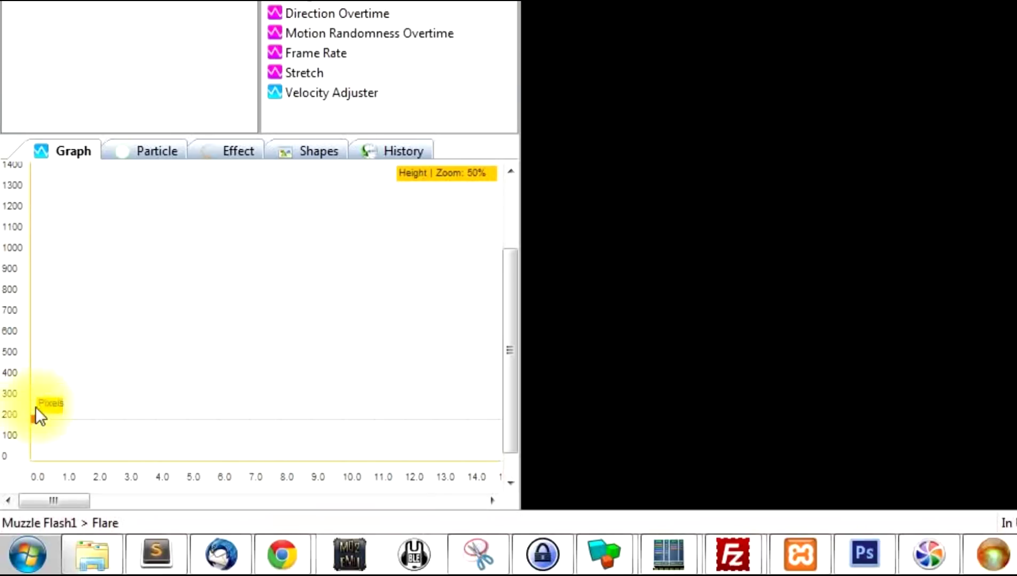
{"action": "left_click_drag", "start_coordinate": [32, 421], "coordinate": [30, 411]}
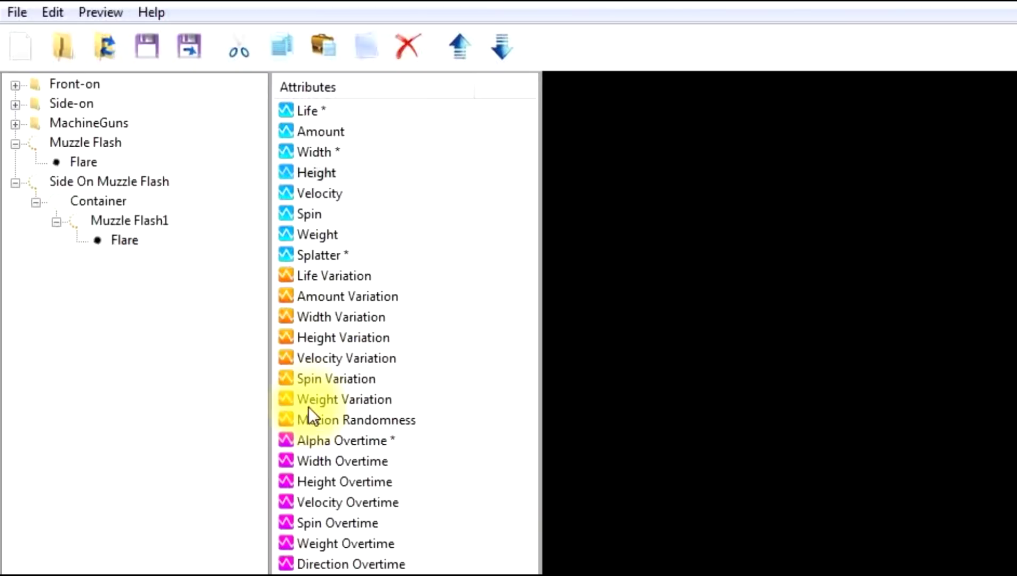
Set the Flare's starting height variation to about 40 and preview the taller burst.
{"action": "left_click", "coordinate": [317, 338]}
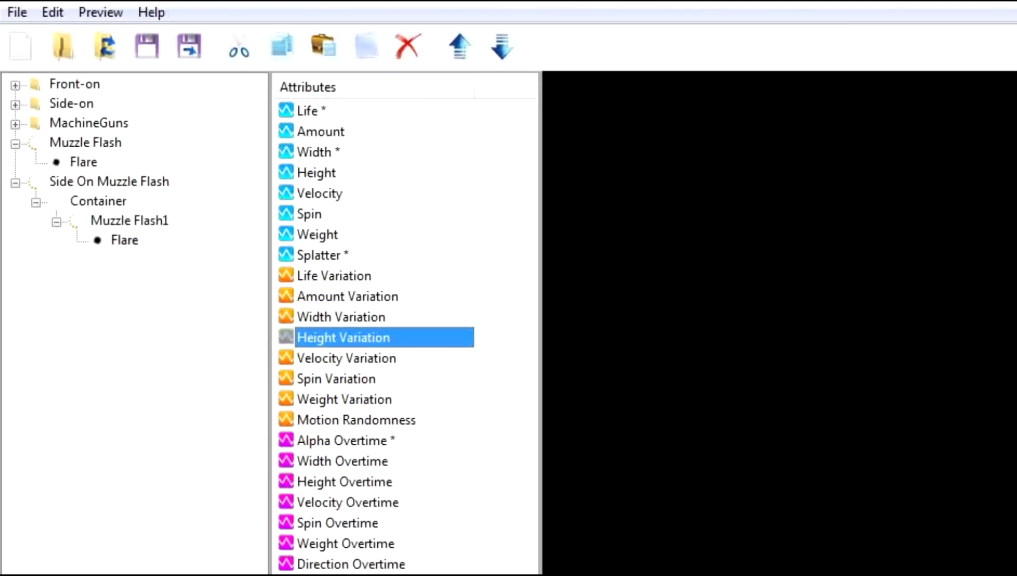
{"action": "left_click_drag", "start_coordinate": [34, 458], "coordinate": [33, 450]}
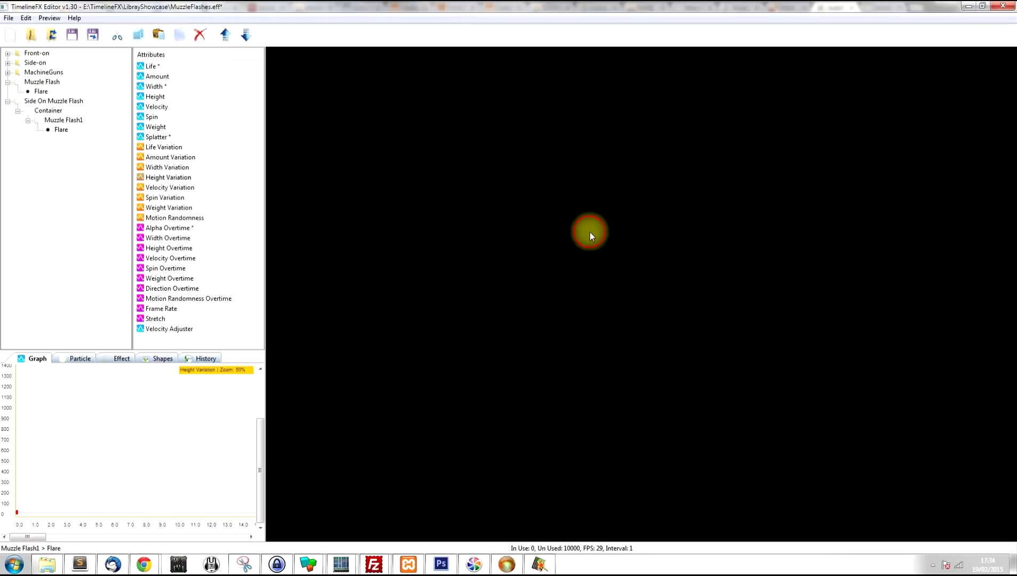
{"action": "left_click", "coordinate": [580, 243]}
{"action": "left_click", "coordinate": [575, 246]}
{"action": "left_click", "coordinate": [588, 244]}
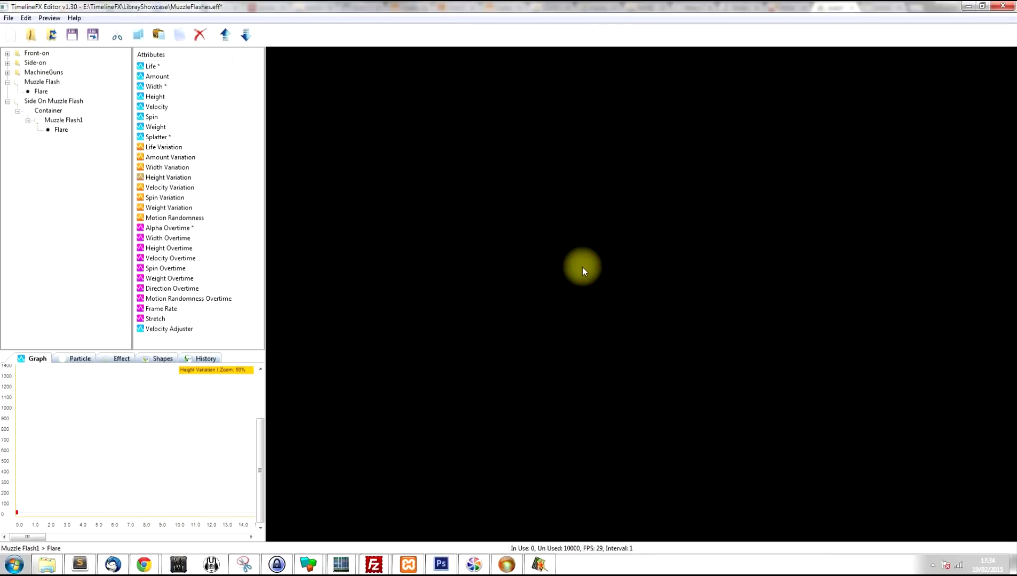
{"action": "left_click", "coordinate": [579, 251]}
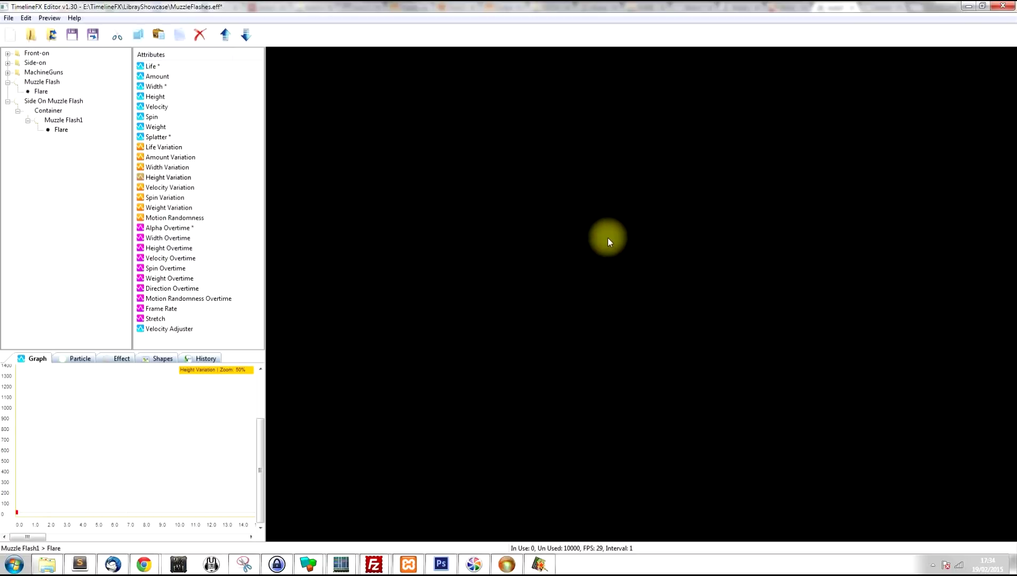
Collapse Muzzle Flash1 and copy the top-level Muzzle Flash effect.
{"action": "left_click", "coordinate": [580, 247]}
{"action": "left_click", "coordinate": [576, 251]}
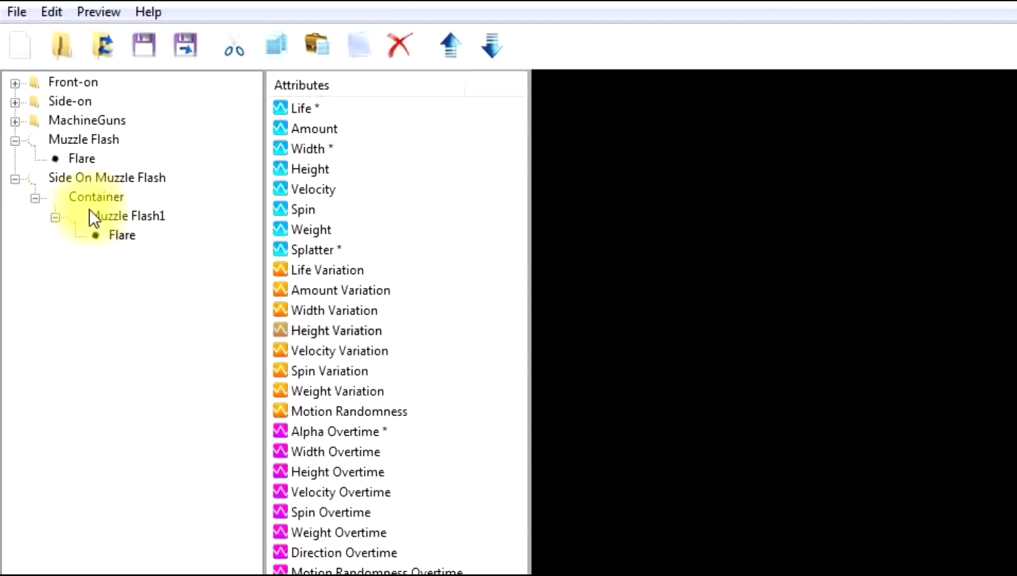
{"action": "left_click", "coordinate": [55, 217]}
{"action": "left_click", "coordinate": [104, 216]}
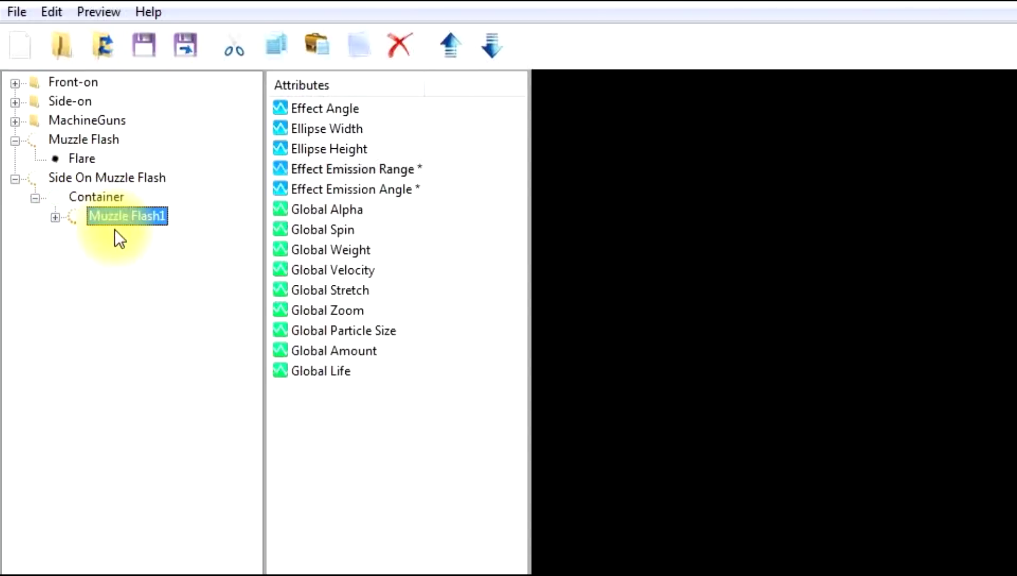
{"action": "left_click", "coordinate": [85, 142]}
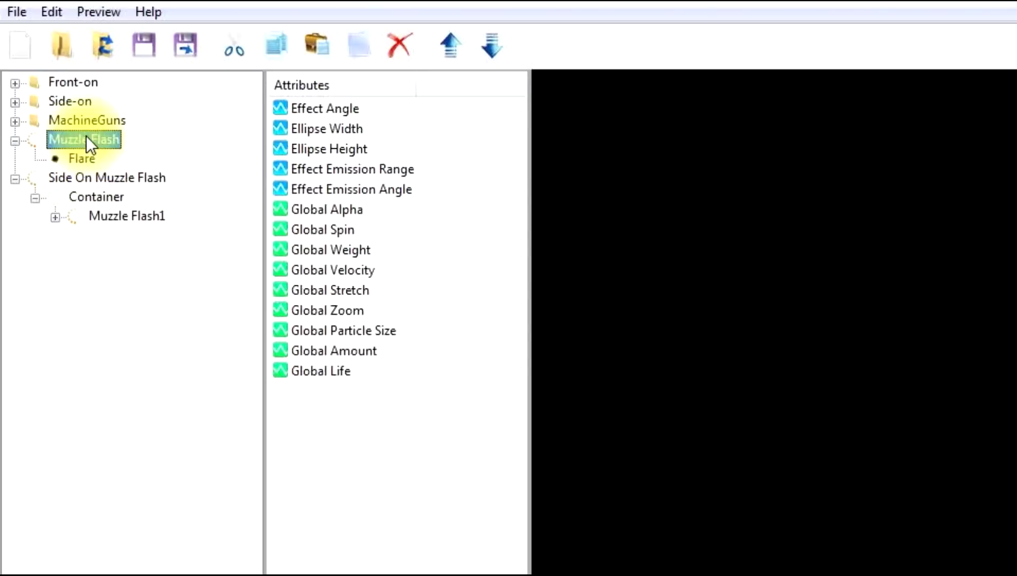
{"action": "right_click", "coordinate": [86, 138]}
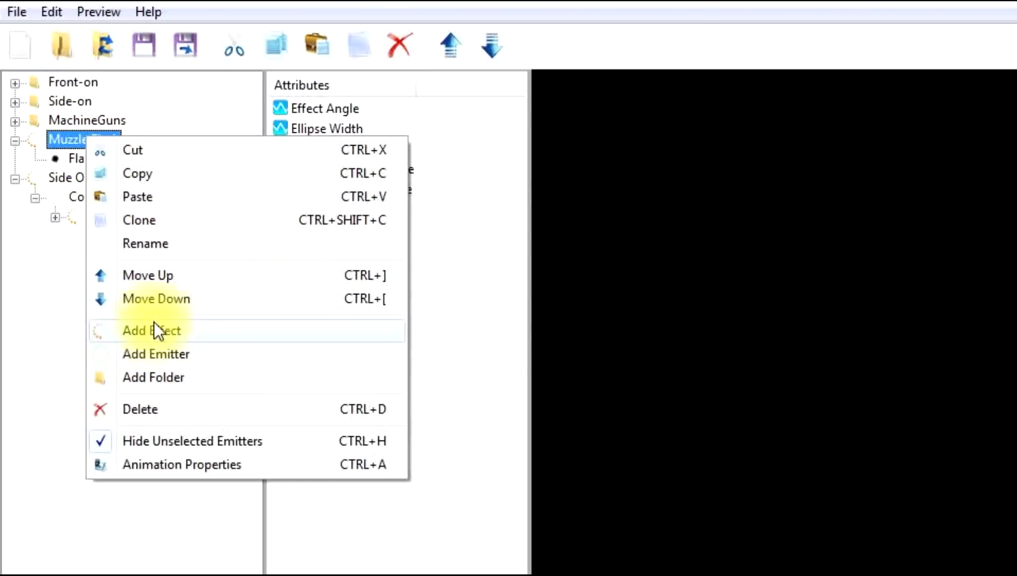
{"action": "left_click", "coordinate": [147, 175]}
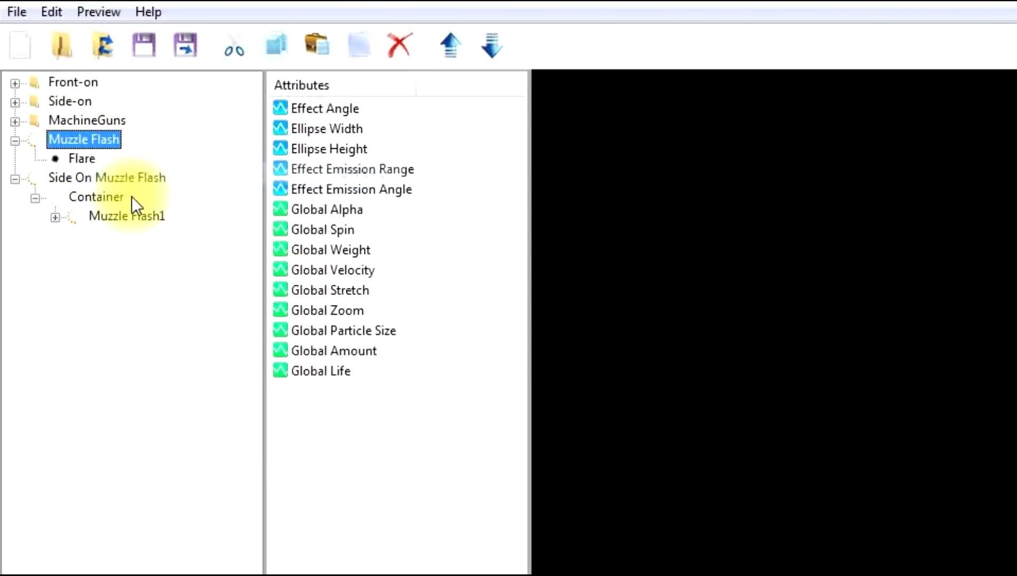
Paste the copied effect into Container and select the new second Muzzle Flash1.
{"action": "left_click", "coordinate": [96, 198]}
{"action": "right_click", "coordinate": [94, 197]}
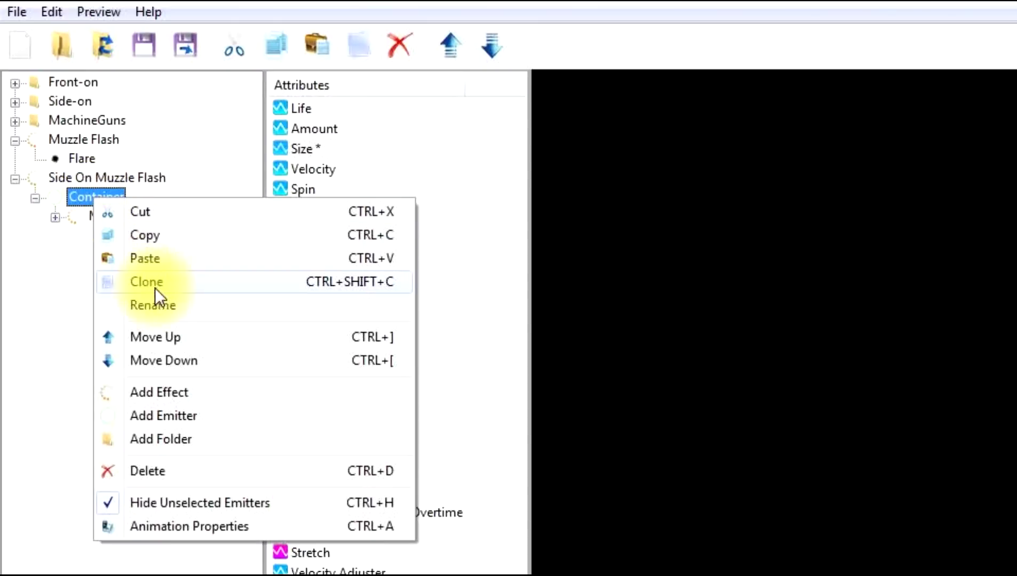
{"action": "left_click", "coordinate": [163, 259]}
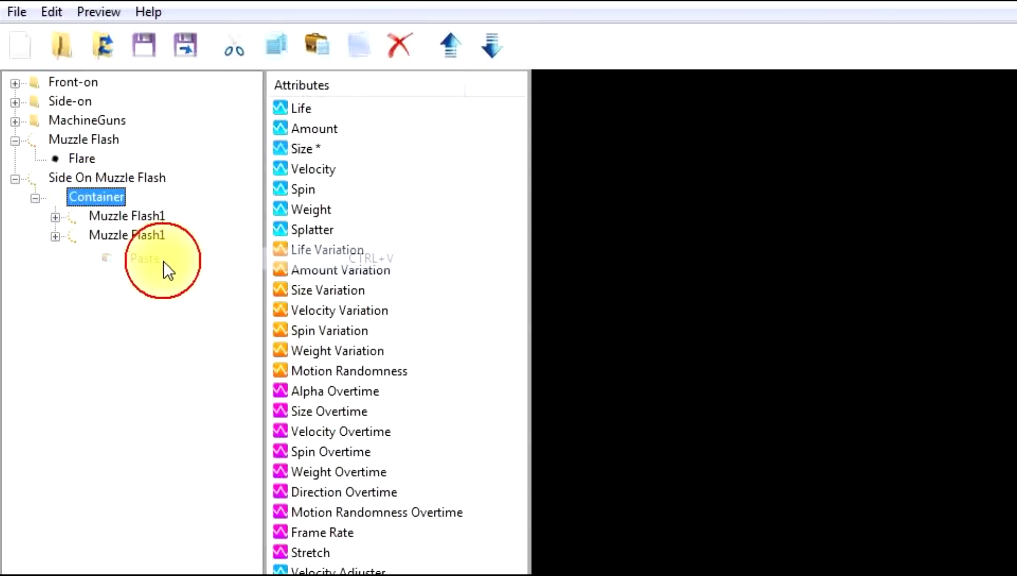
{"action": "left_click", "coordinate": [116, 218]}
{"action": "left_click", "coordinate": [113, 235]}
{"action": "left_click", "coordinate": [96, 197]}
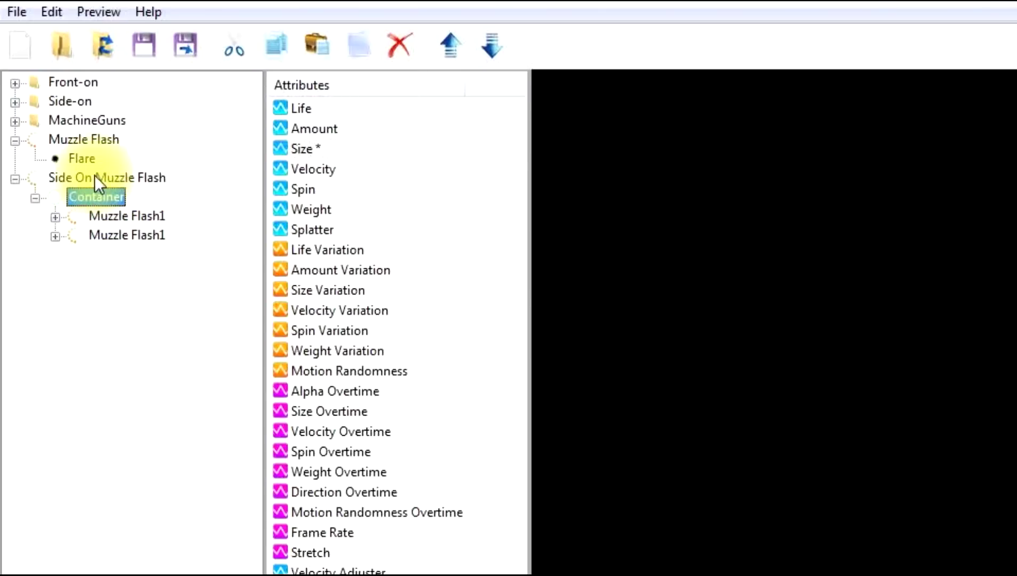
{"action": "left_click", "coordinate": [110, 231]}
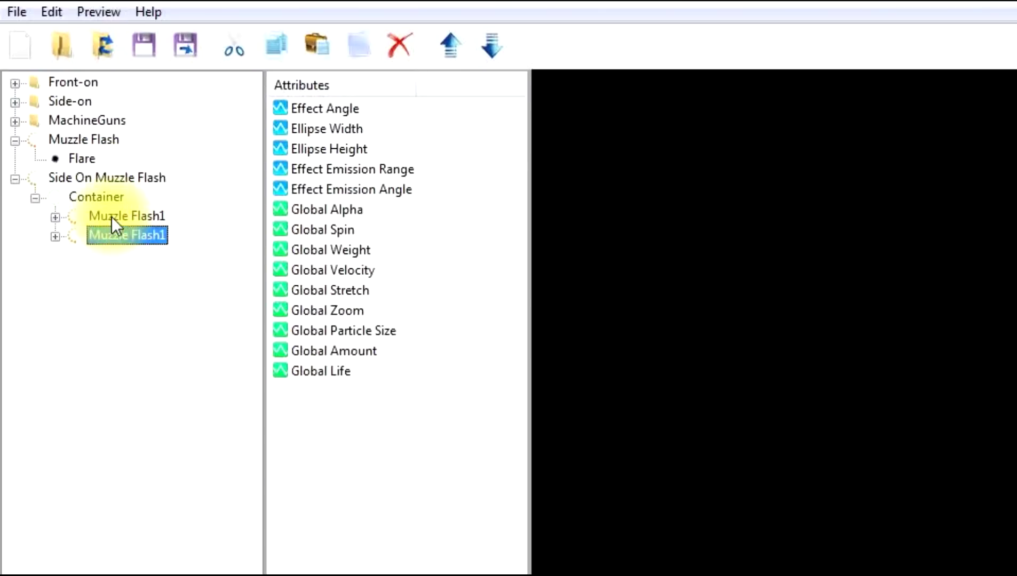
{"action": "left_click", "coordinate": [111, 217]}
{"action": "left_click", "coordinate": [111, 234]}
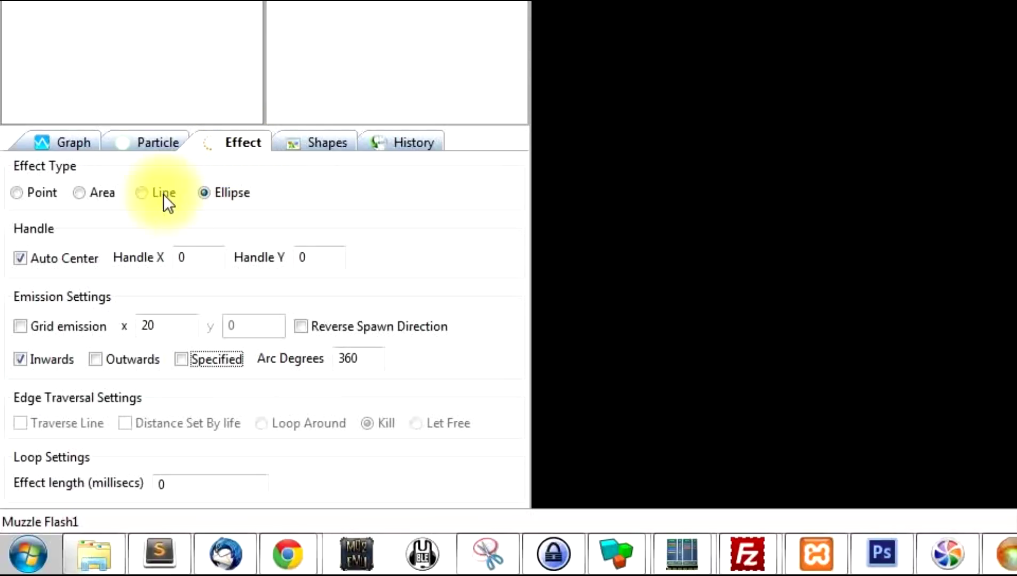
Switch the second Muzzle Flash1 to Line type with a starting line length of 250, then test-fire.
{"action": "left_click", "coordinate": [145, 193]}
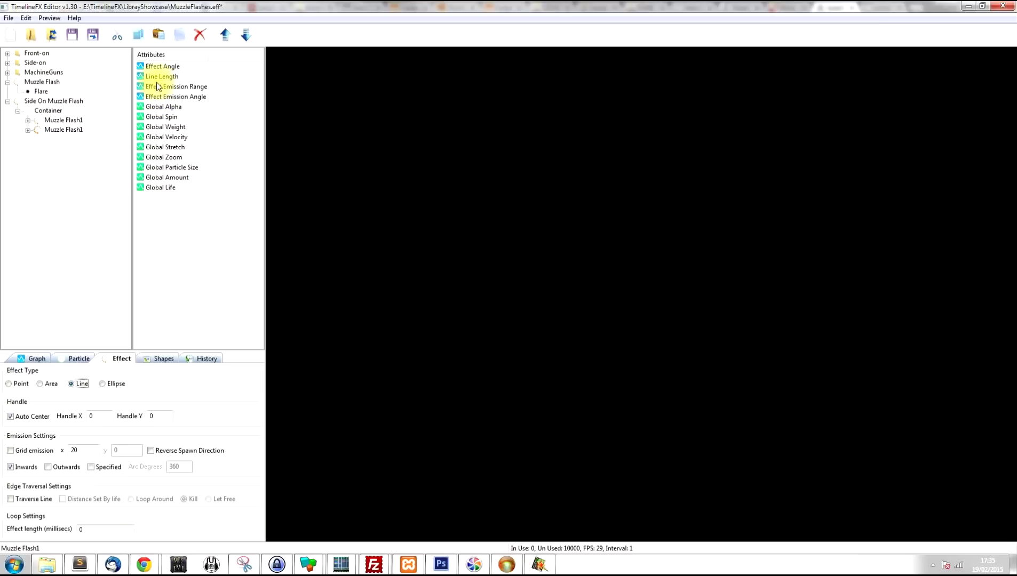
{"action": "left_click", "coordinate": [156, 77]}
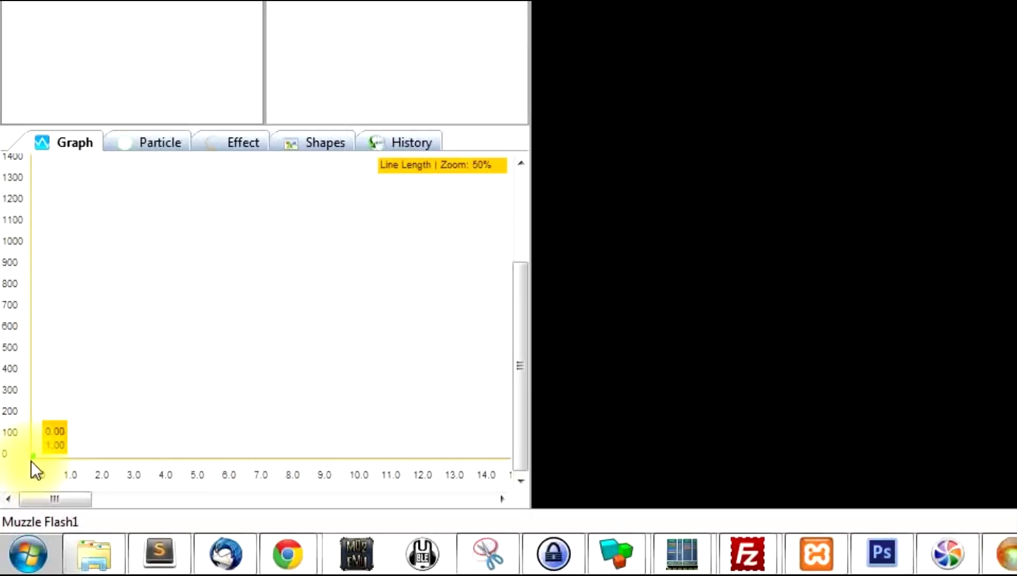
{"action": "left_click_drag", "start_coordinate": [15, 518], "coordinate": [10, 494]}
{"action": "left_click_drag", "start_coordinate": [19, 411], "coordinate": [19, 405]}
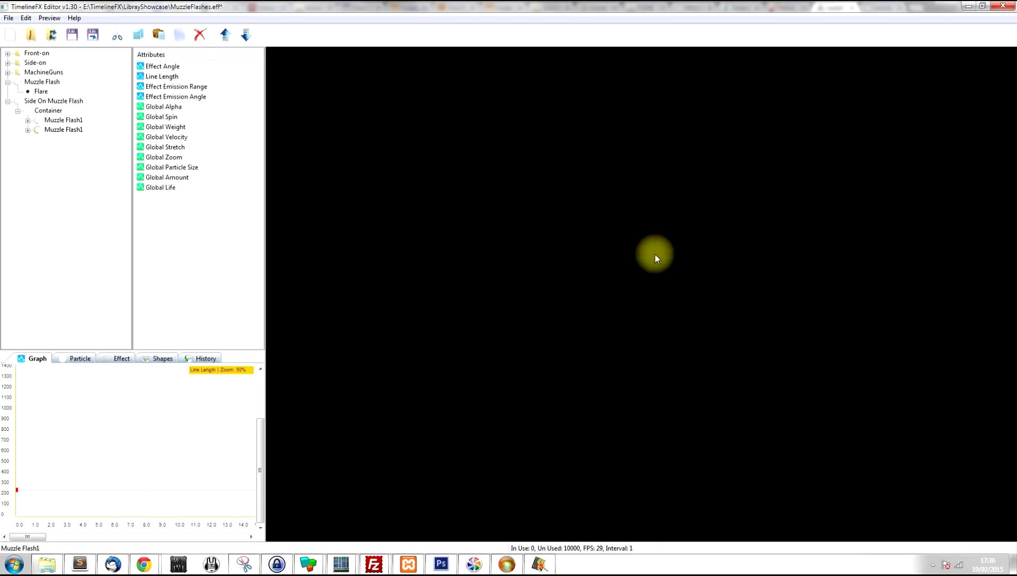
{"action": "left_click", "coordinate": [627, 252]}
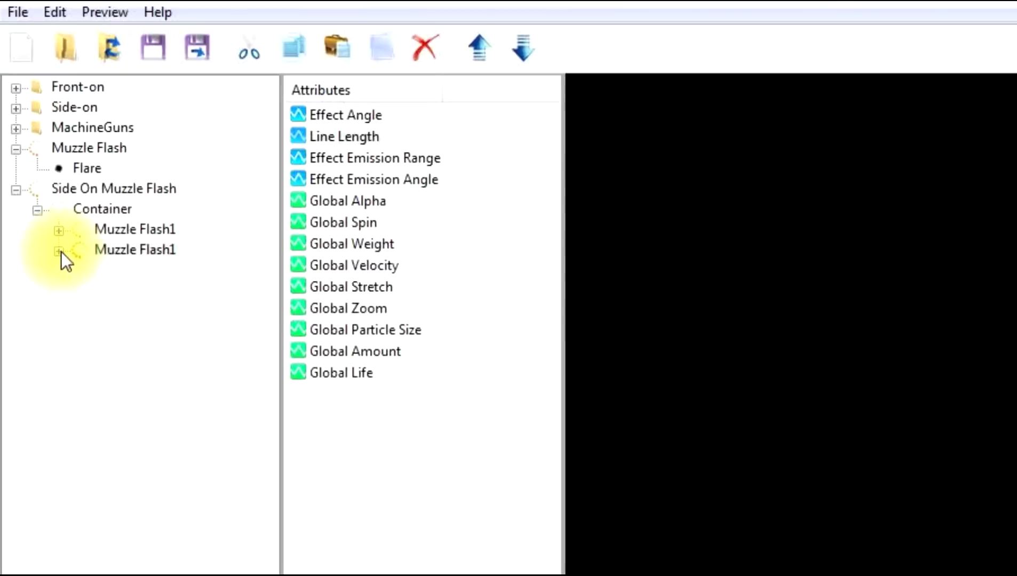
Lower the starting Splatter of the second Muzzle Flash1's Flare to 20.
{"action": "left_click", "coordinate": [28, 130]}
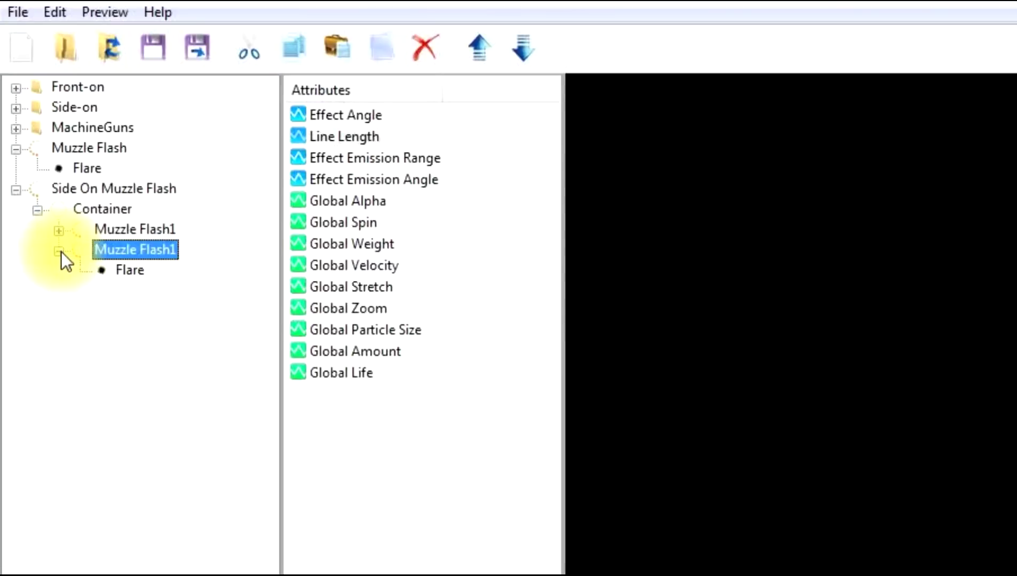
{"action": "left_click", "coordinate": [131, 269]}
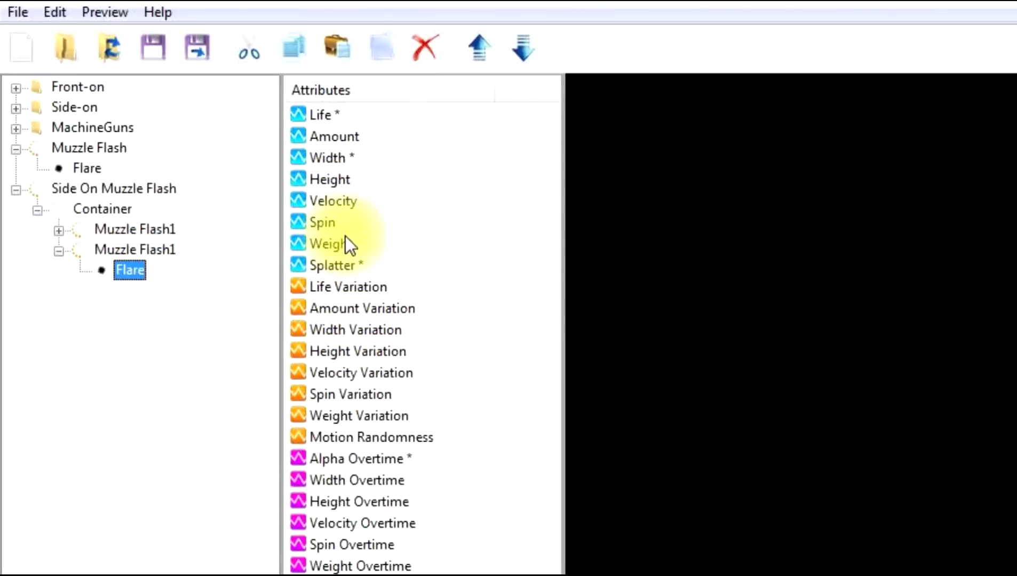
{"action": "left_click", "coordinate": [336, 265]}
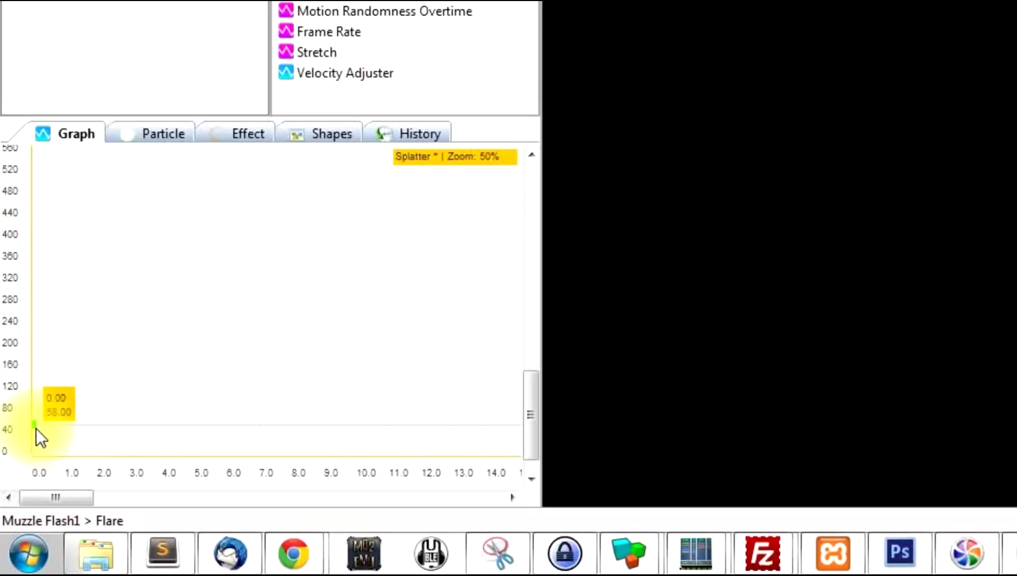
{"action": "left_click_drag", "start_coordinate": [34, 429], "coordinate": [23, 450]}
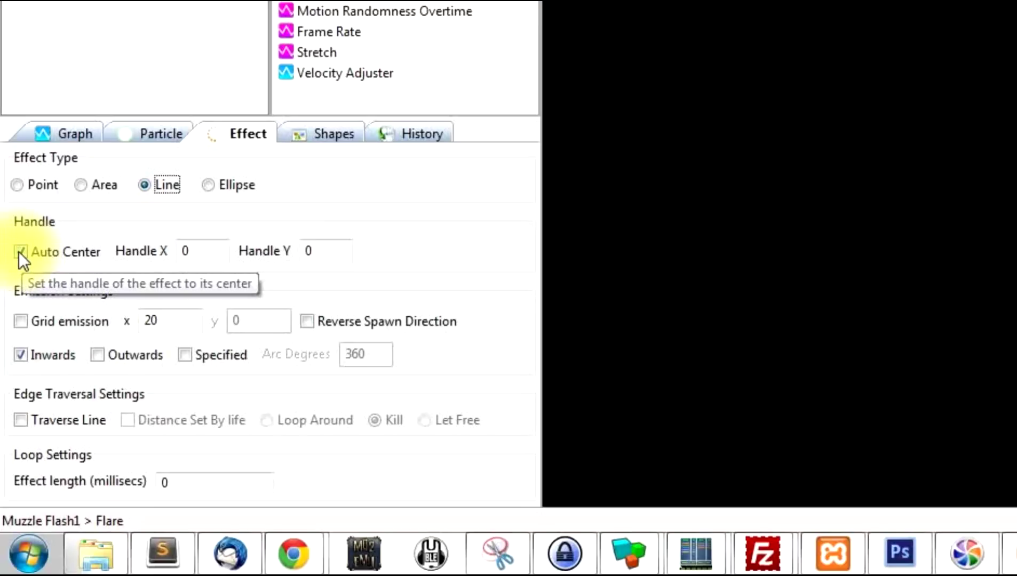
Turn off the second Flare's Auto Center, test-fire Side On Muzzle Flash repeatedly, then reselect Flare.
{"action": "left_click", "coordinate": [19, 252]}
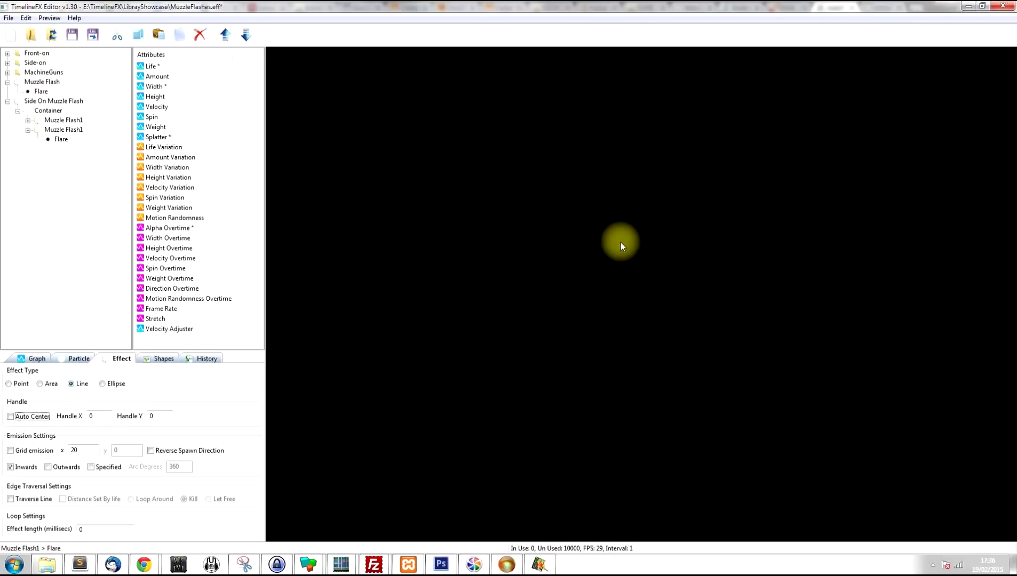
{"action": "left_click", "coordinate": [39, 101]}
{"action": "left_click", "coordinate": [580, 224]}
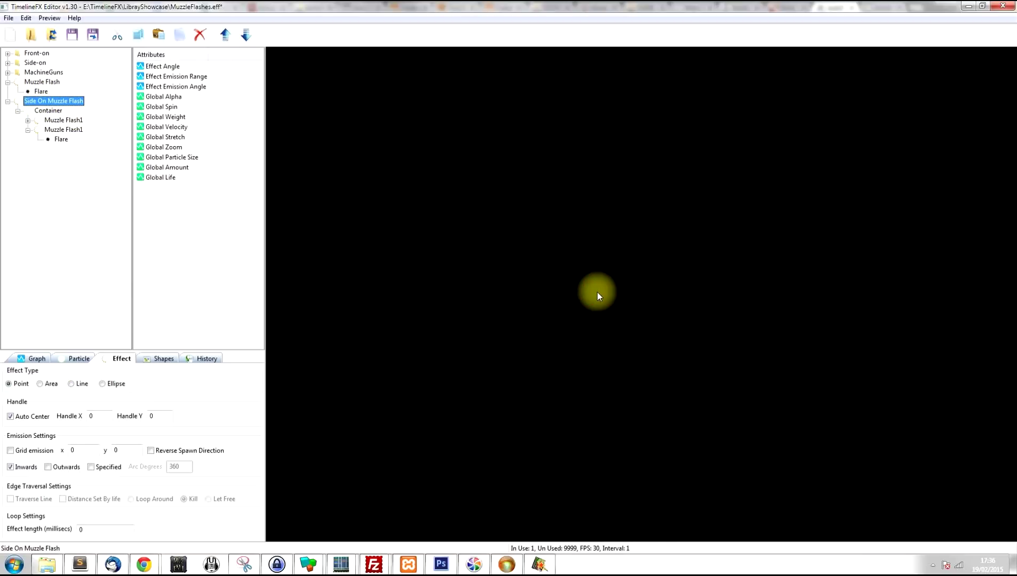
{"action": "left_click", "coordinate": [584, 276]}
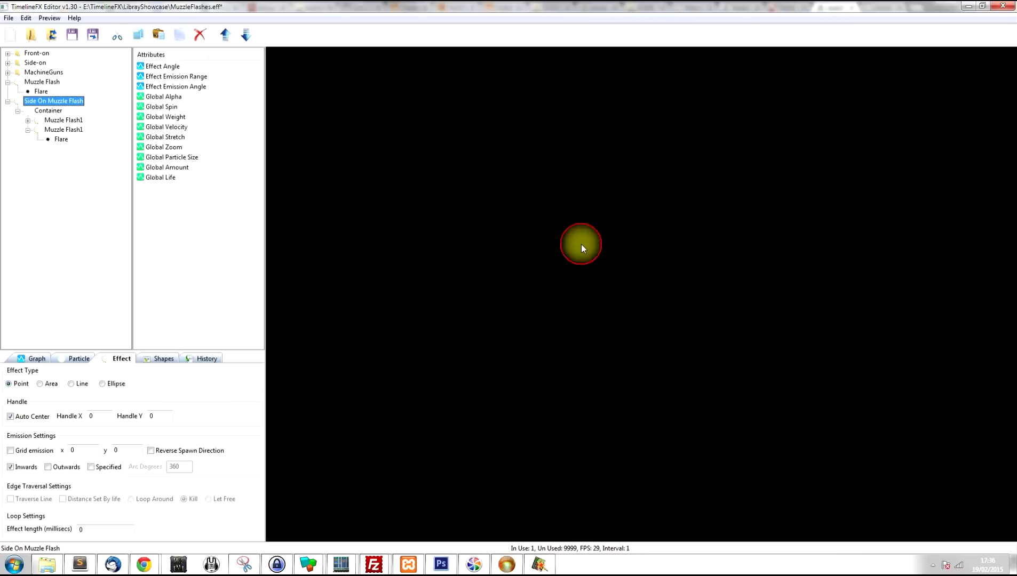
{"action": "left_click", "coordinate": [582, 245]}
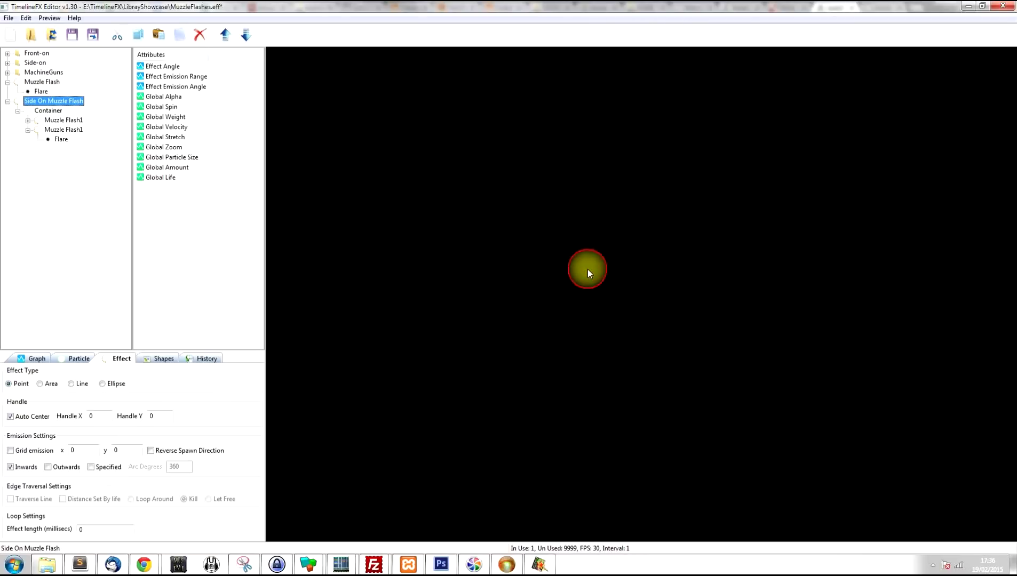
{"action": "left_click", "coordinate": [587, 268]}
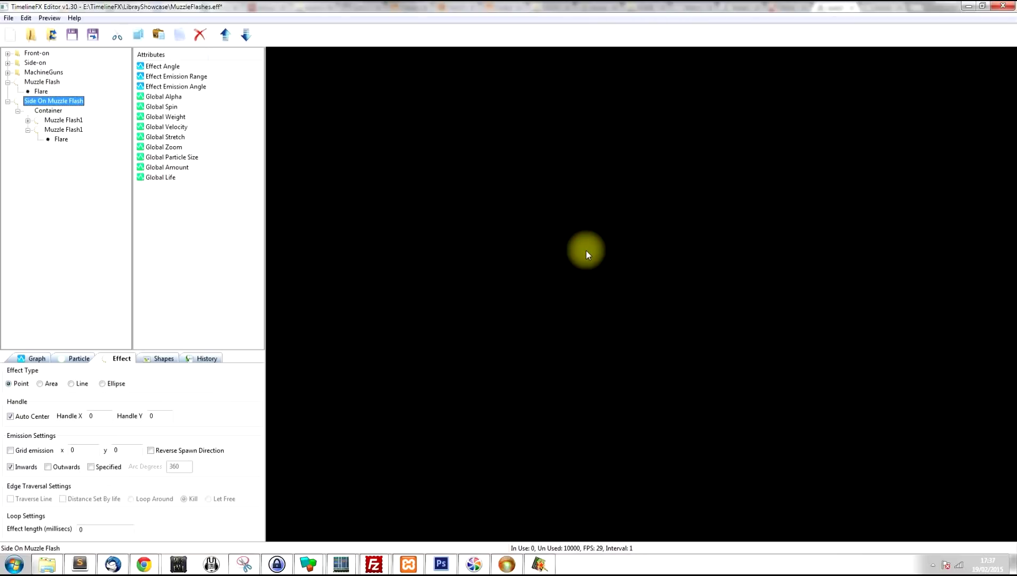
{"action": "left_click", "coordinate": [598, 258]}
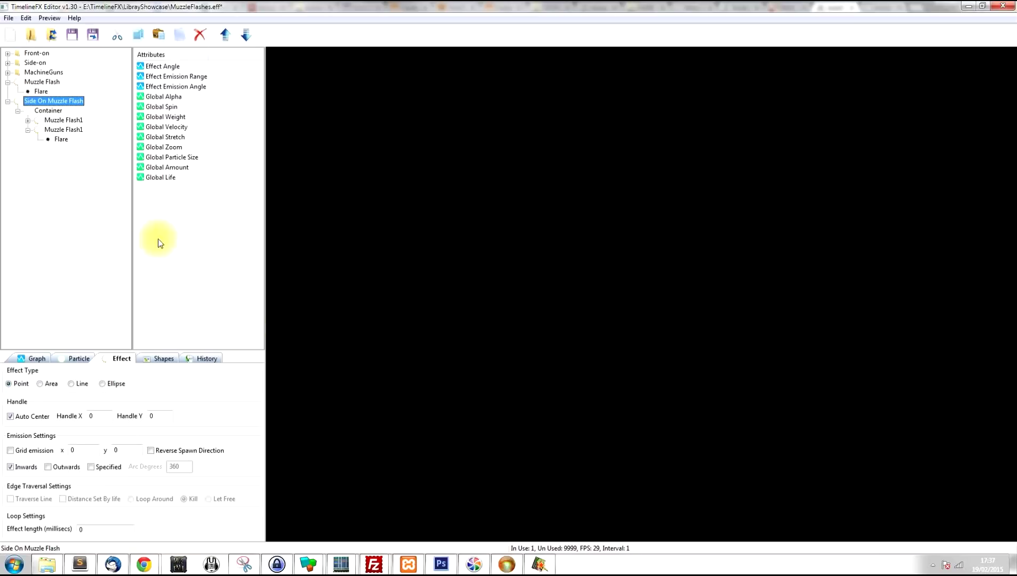
{"action": "left_click", "coordinate": [57, 139]}
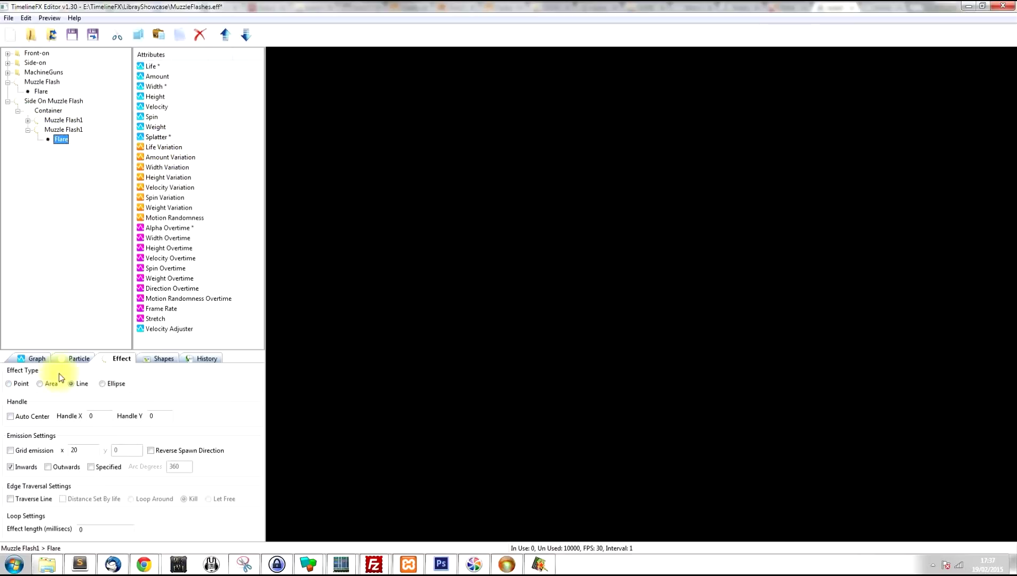
Lower the second Flare's starting width to 15 on the attribute graph.
{"action": "left_click", "coordinate": [75, 358]}
{"action": "left_click", "coordinate": [31, 359]}
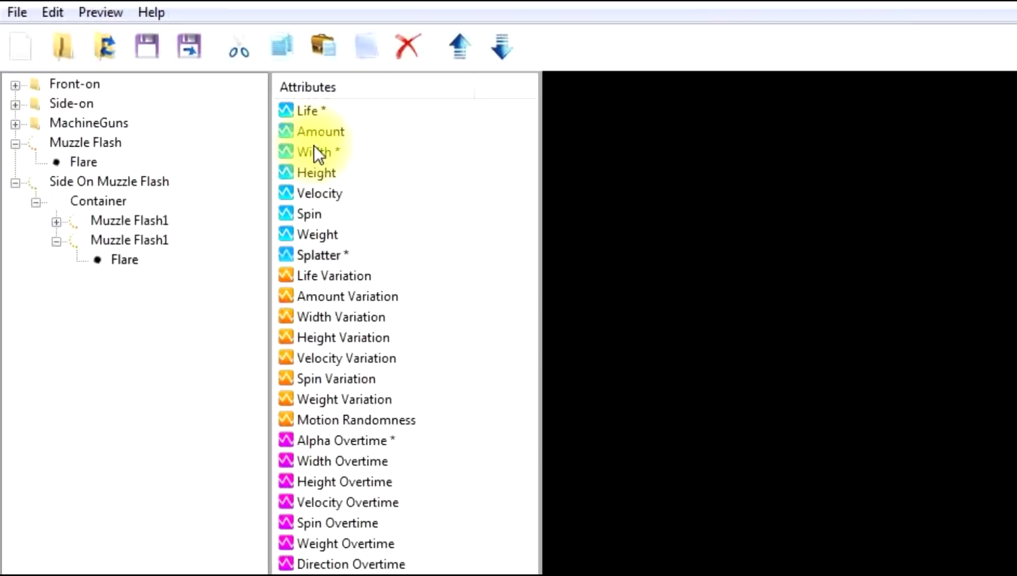
{"action": "left_click", "coordinate": [154, 85]}
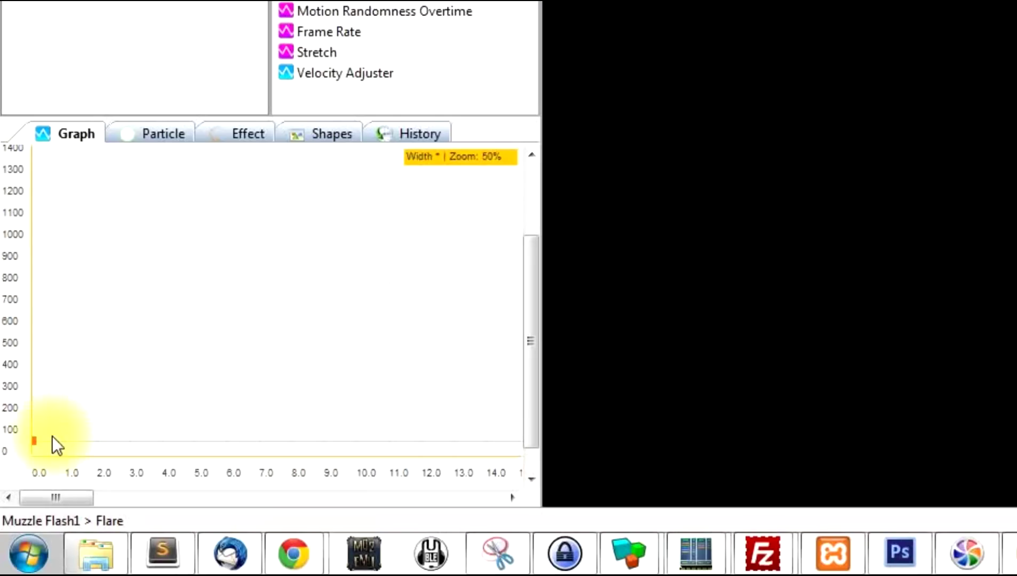
{"action": "mouse_move", "coordinate": [35, 439]}
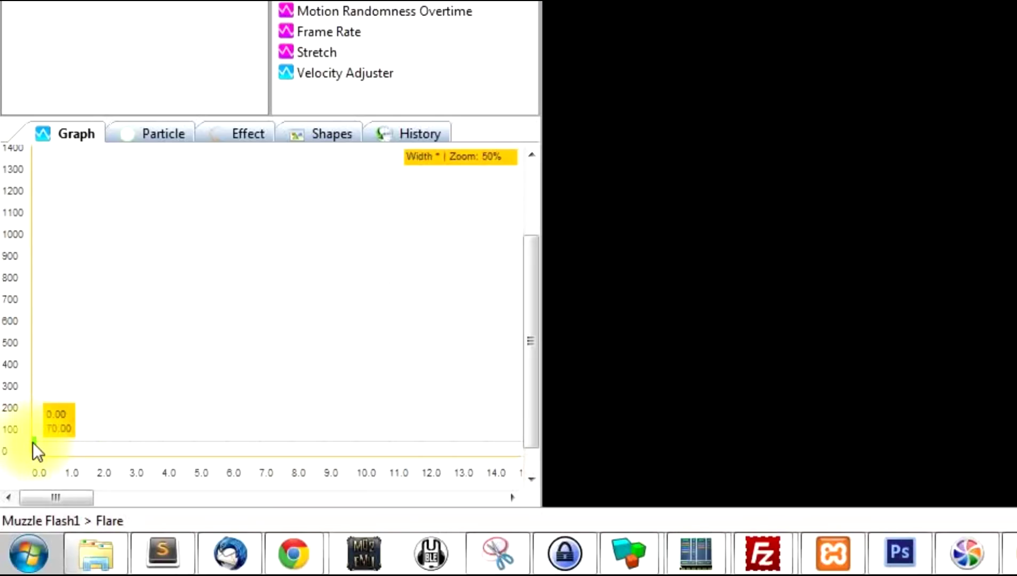
{"action": "left_click_drag", "start_coordinate": [32, 442], "coordinate": [32, 454]}
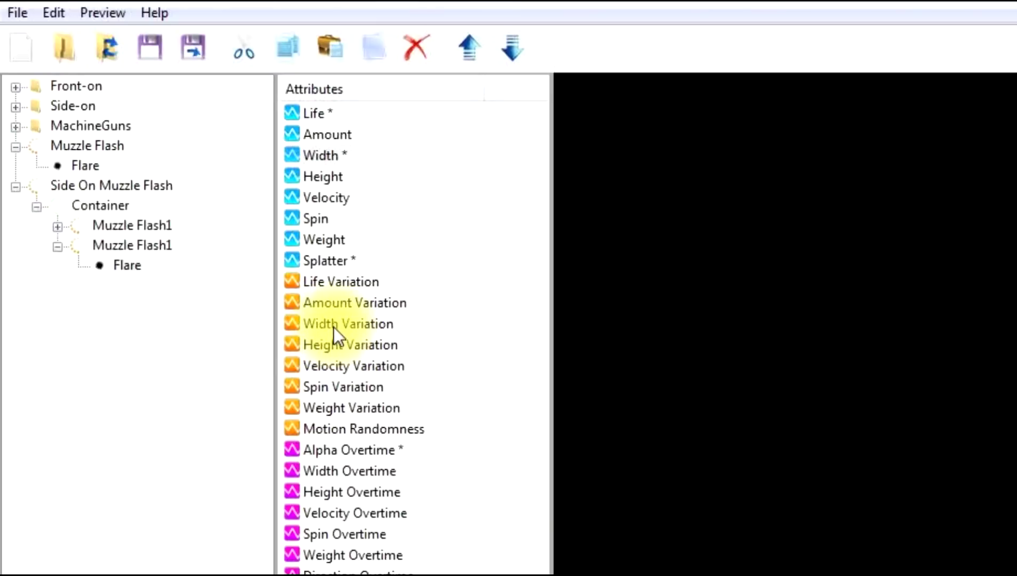
Raise the second Flare's width variation to 90 and height variation to 160.
{"action": "left_click", "coordinate": [334, 325]}
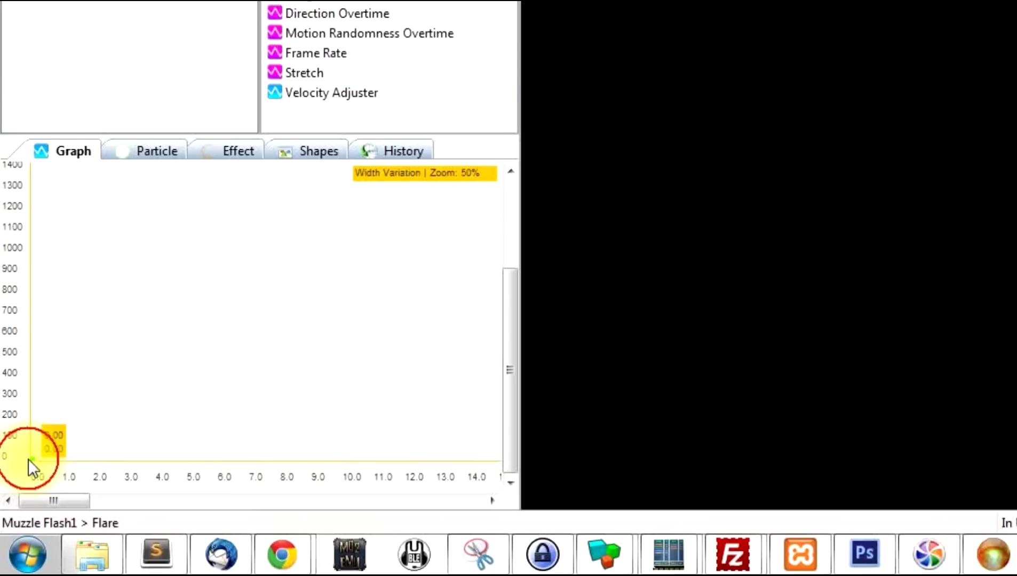
{"action": "mouse_move", "coordinate": [25, 454]}
{"action": "left_click_drag", "start_coordinate": [23, 450], "coordinate": [15, 441]}
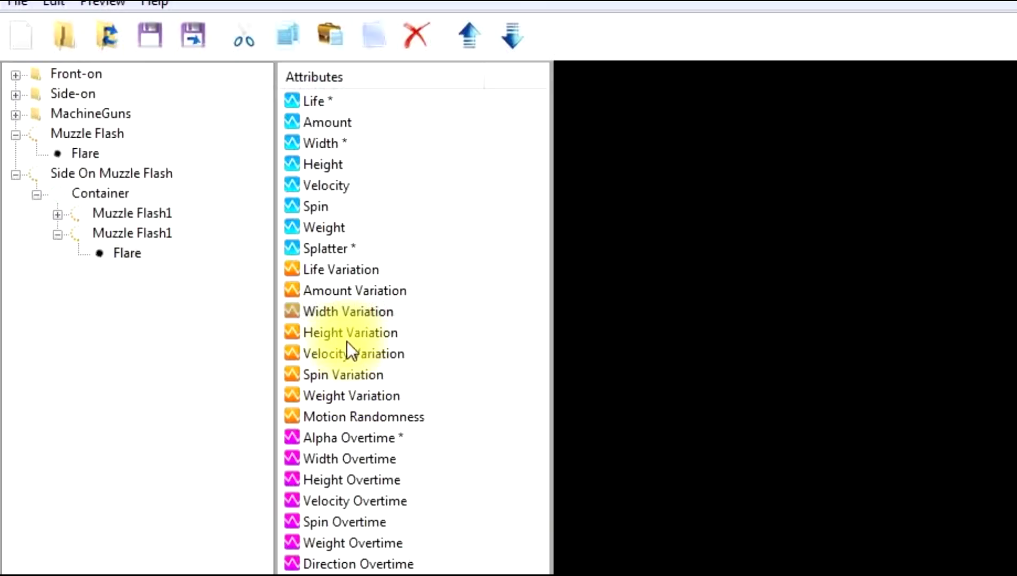
{"action": "left_click", "coordinate": [343, 329]}
{"action": "mouse_move", "coordinate": [32, 462]}
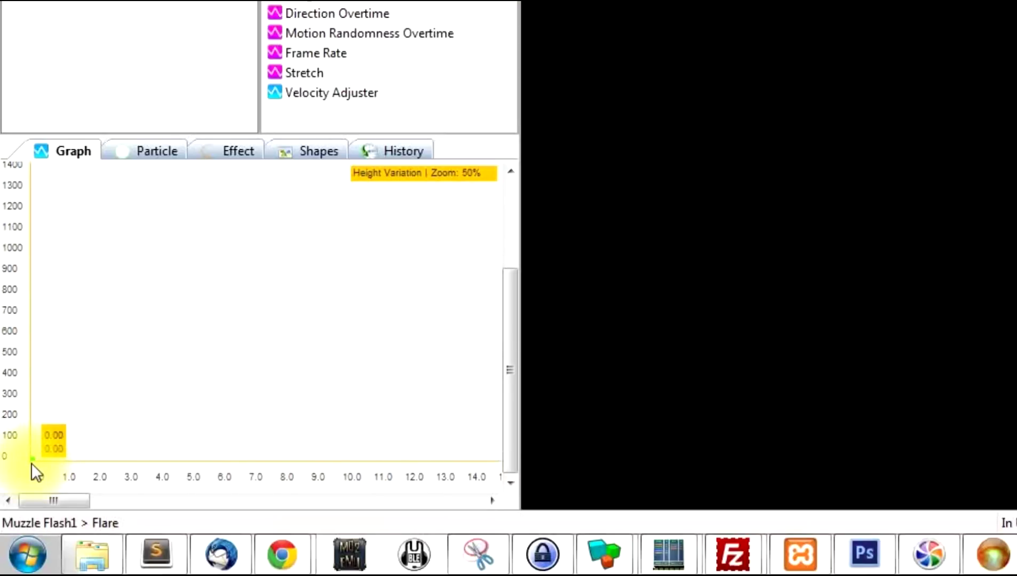
{"action": "left_click_drag", "start_coordinate": [30, 464], "coordinate": [17, 424]}
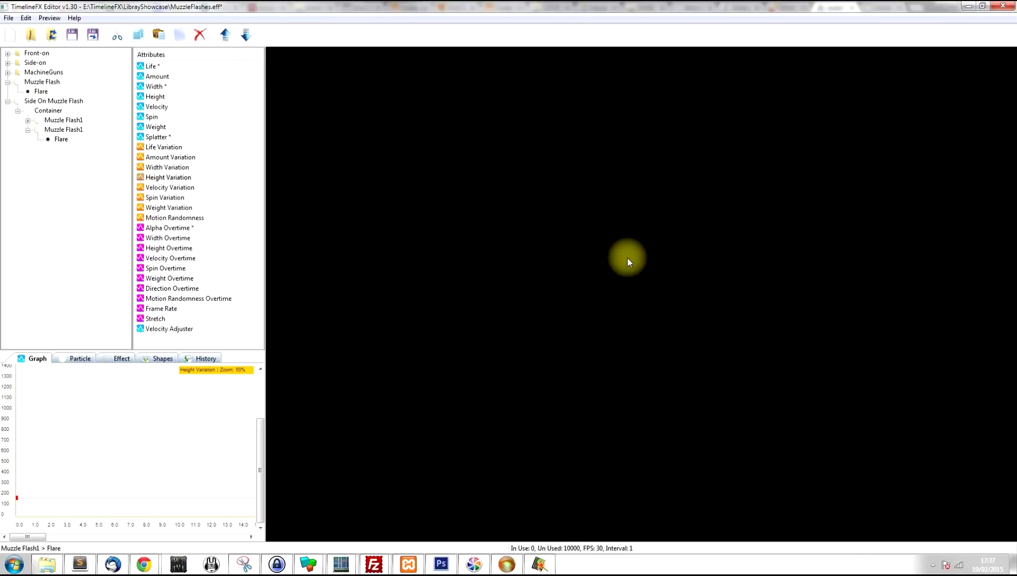
Fire the selected emitter four times in the preview to watch the sparks.
{"action": "left_click", "coordinate": [634, 260]}
{"action": "left_click", "coordinate": [614, 267]}
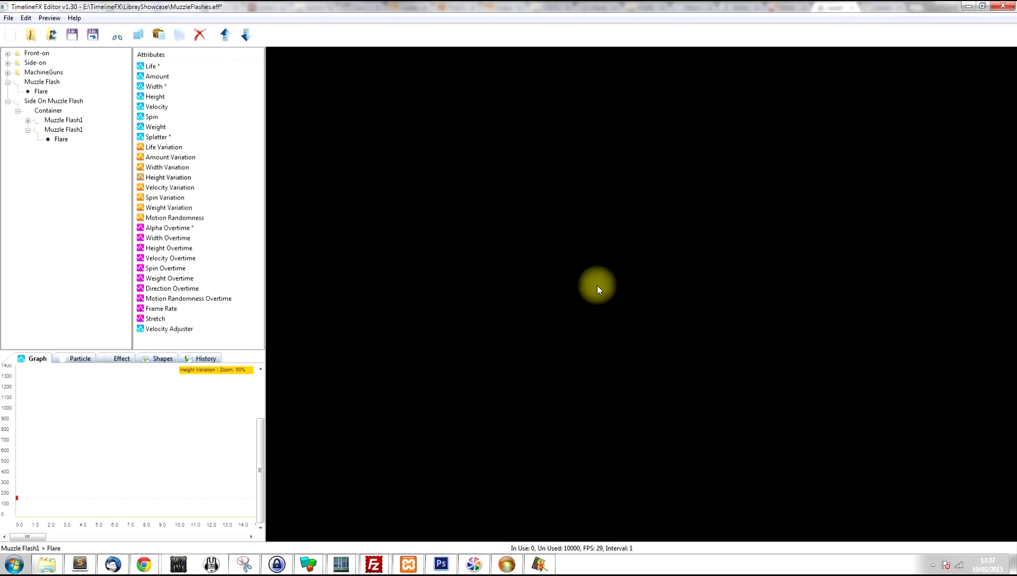
{"action": "left_click", "coordinate": [601, 283]}
{"action": "left_click", "coordinate": [606, 267]}
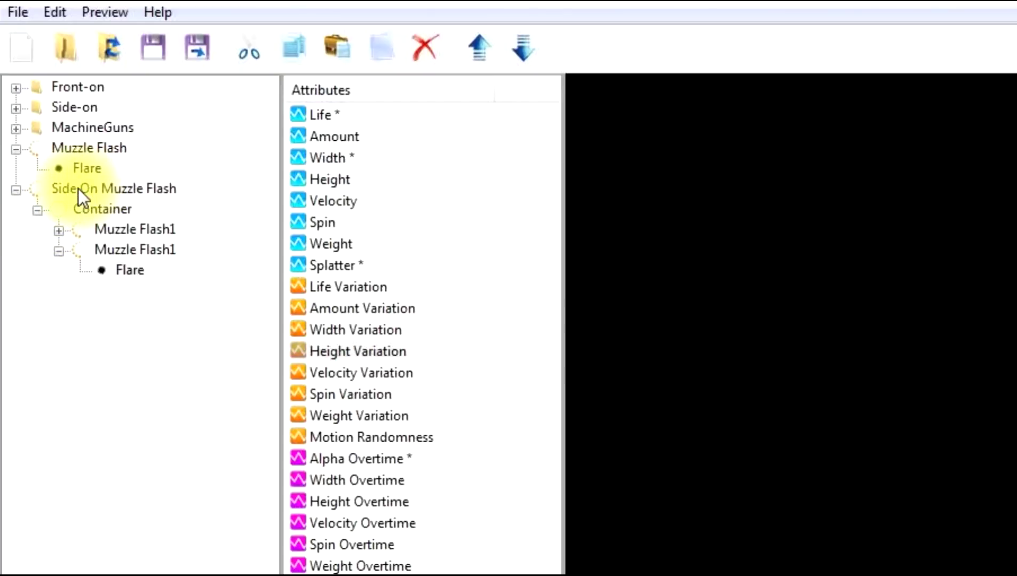
With Side On Muzzle Flash selected, fire and drag the whole effect around the preview repeatedly.
{"action": "left_click", "coordinate": [78, 189]}
{"action": "left_click", "coordinate": [596, 235]}
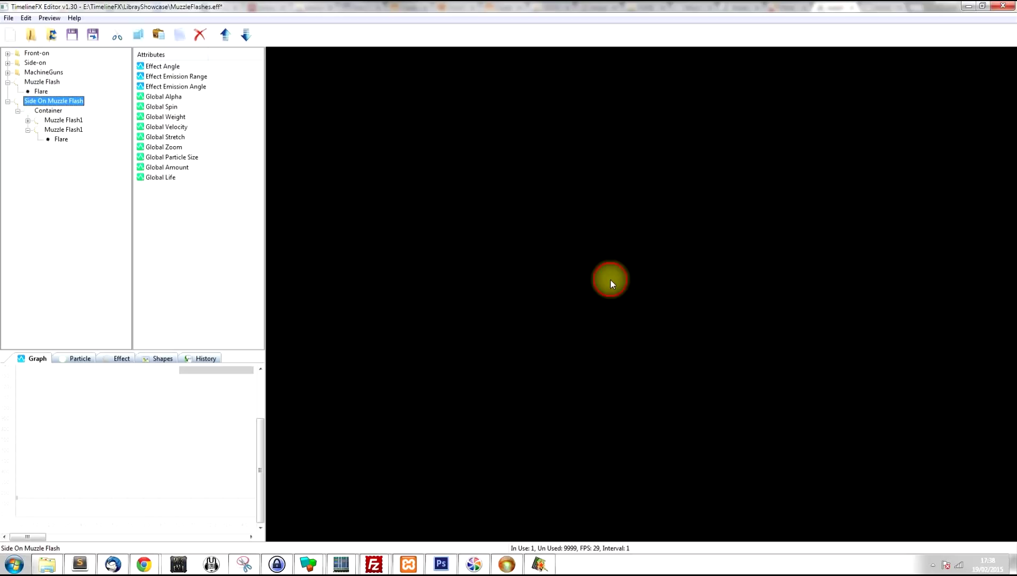
{"action": "mouse_move", "coordinate": [610, 280]}
{"action": "left_mouse_down"}
{"action": "mouse_move", "coordinate": [581, 272]}
{"action": "mouse_move", "coordinate": [618, 270]}
{"action": "left_mouse_up"}
{"action": "left_click", "coordinate": [586, 270]}
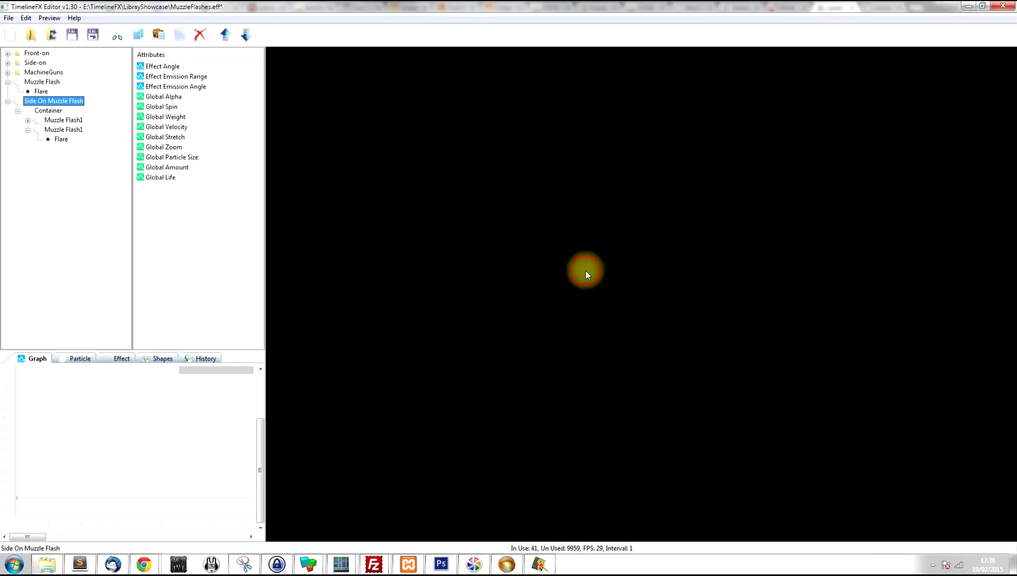
{"action": "left_click", "coordinate": [583, 270]}
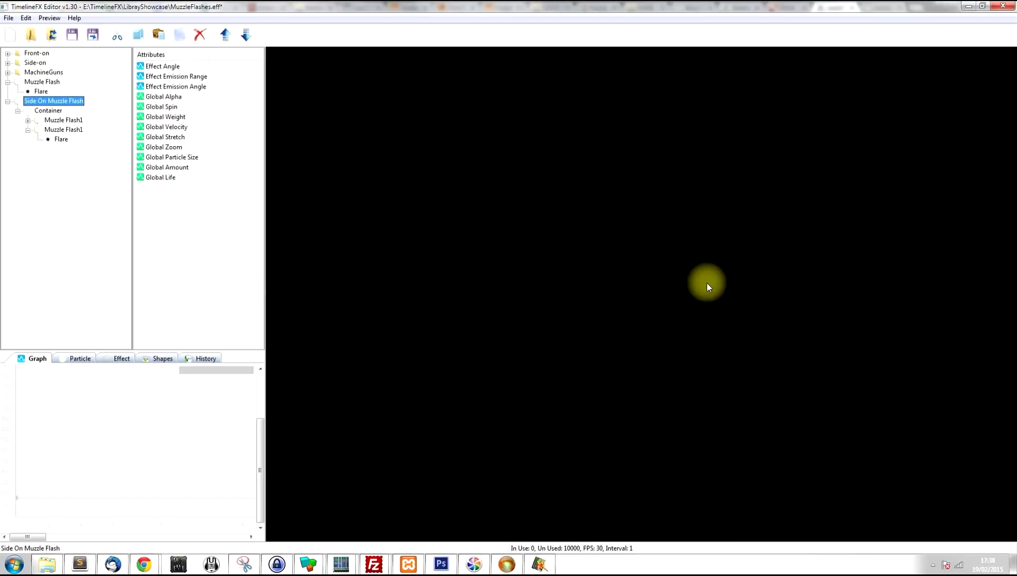
{"action": "left_click", "coordinate": [581, 263]}
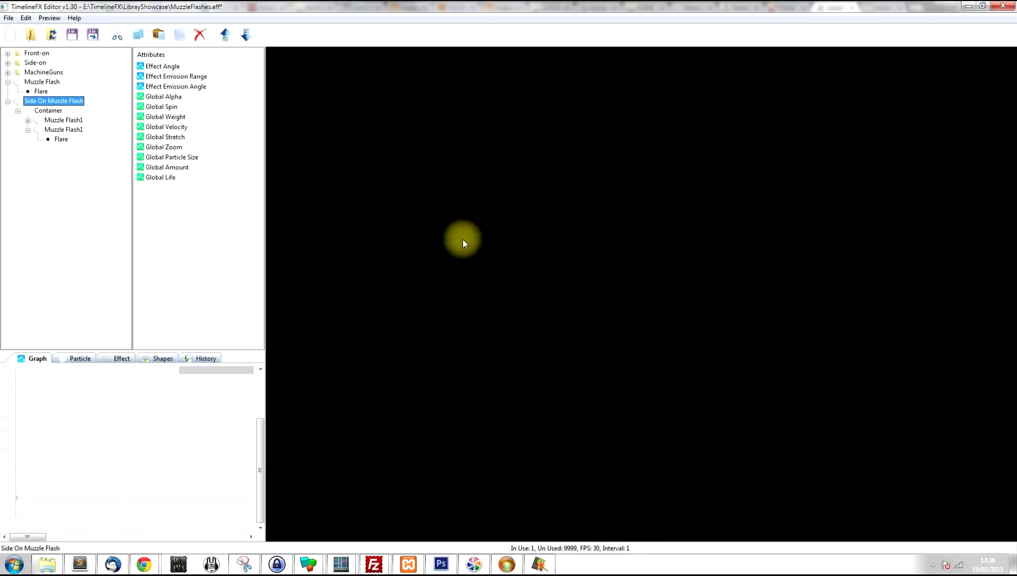
Expand the first Muzzle Flash1 emitter and select its Flare particles.
{"action": "left_click", "coordinate": [59, 140]}
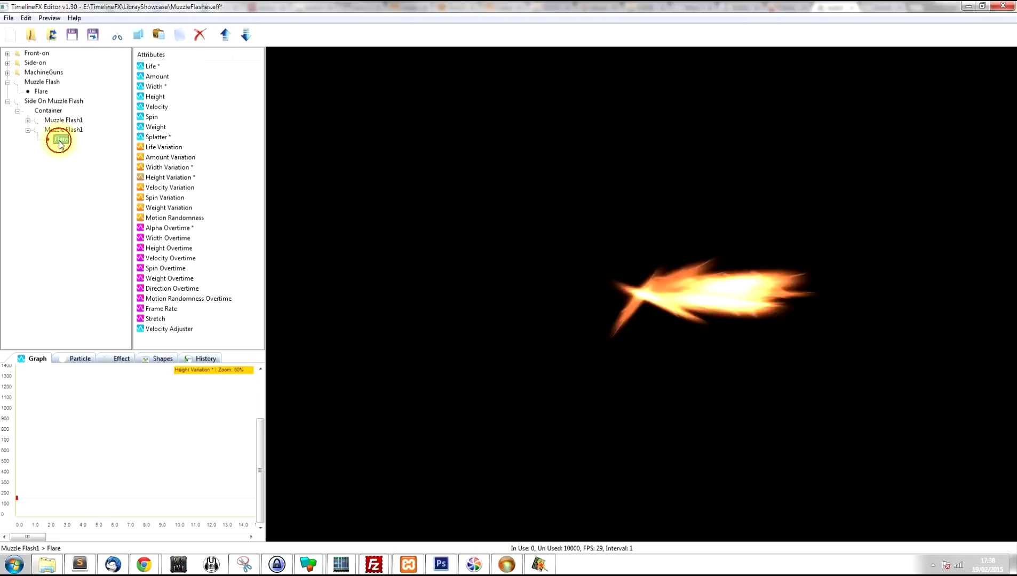
{"action": "double_click", "coordinate": [63, 120]}
{"action": "left_click", "coordinate": [61, 130]}
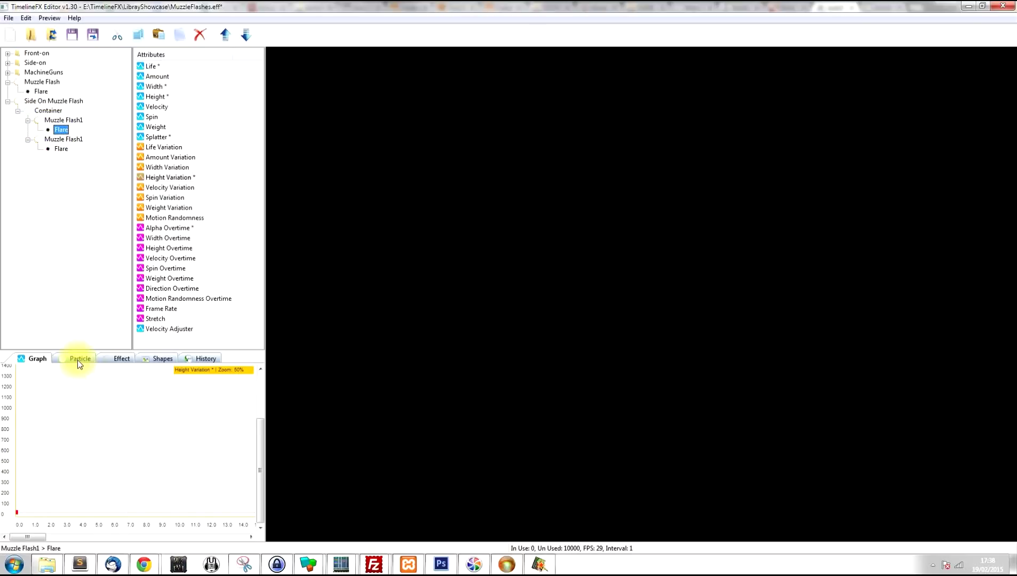
Pick a new swatch for Flare's Color Overtime gradient, then reselect Side On Muzzle Flash.
{"action": "left_click", "coordinate": [78, 359]}
{"action": "right_click", "coordinate": [88, 390]}
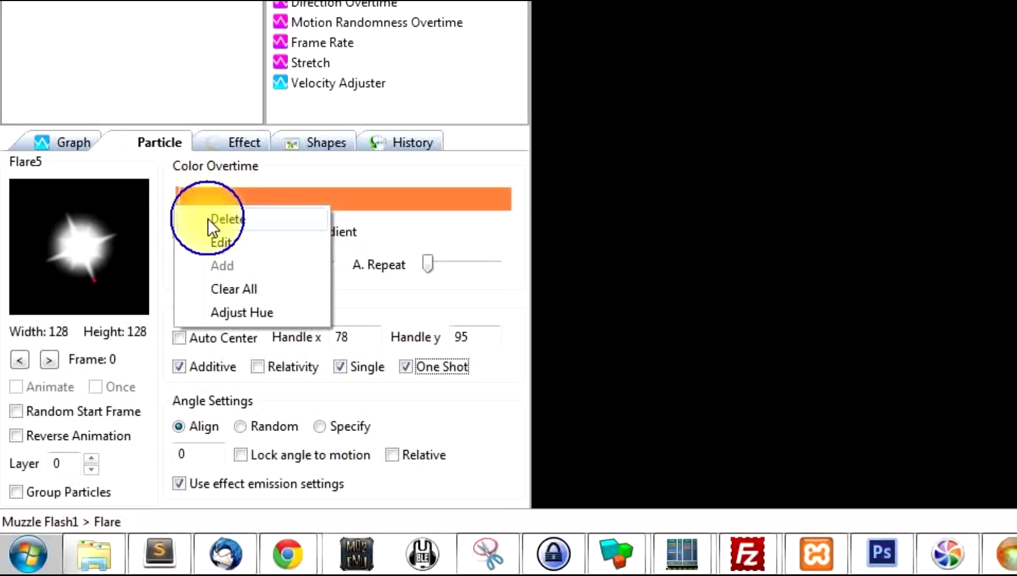
{"action": "left_click", "coordinate": [231, 236]}
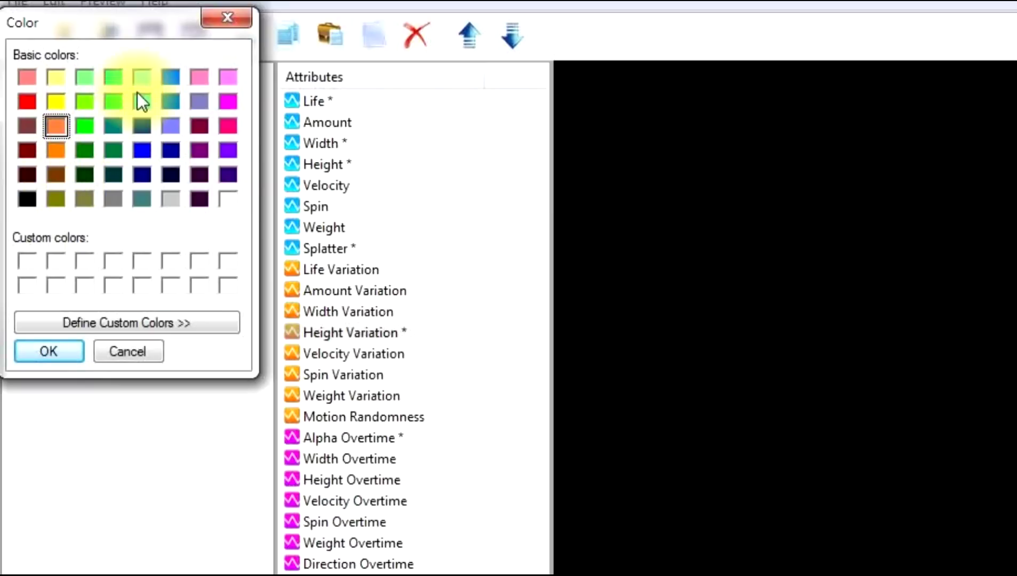
{"action": "left_click", "coordinate": [142, 78]}
{"action": "left_click", "coordinate": [47, 351]}
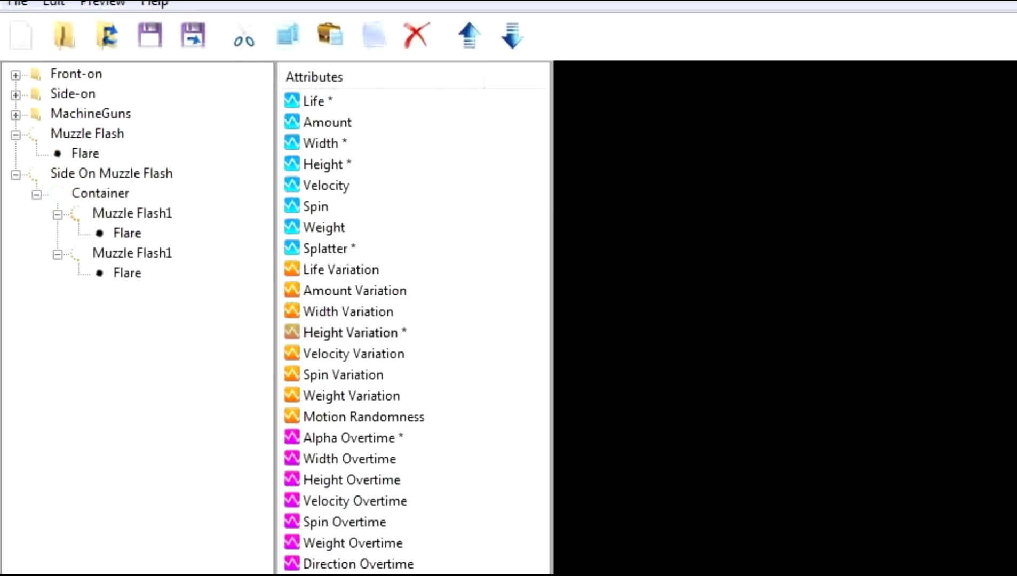
{"action": "left_click", "coordinate": [95, 172]}
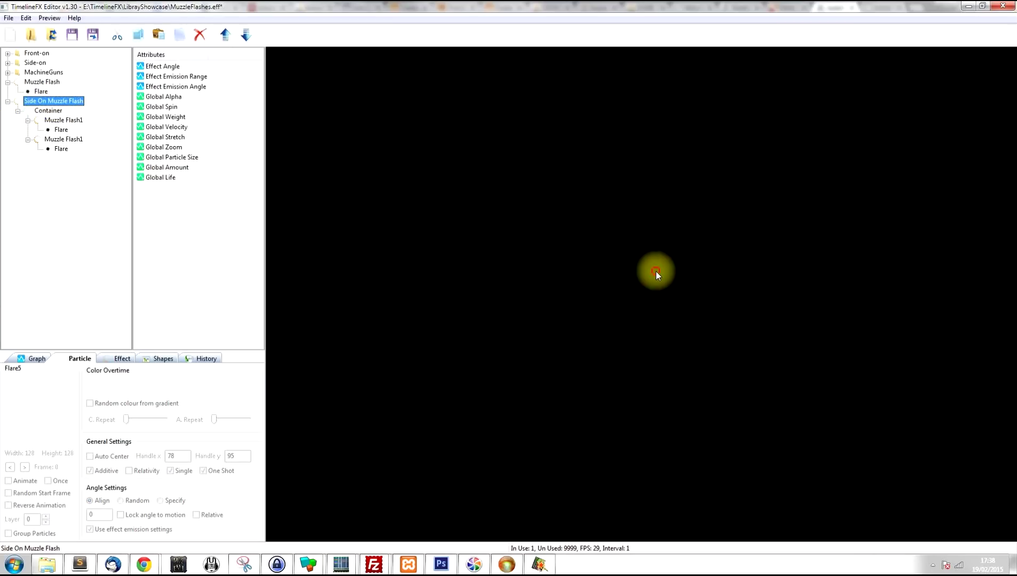